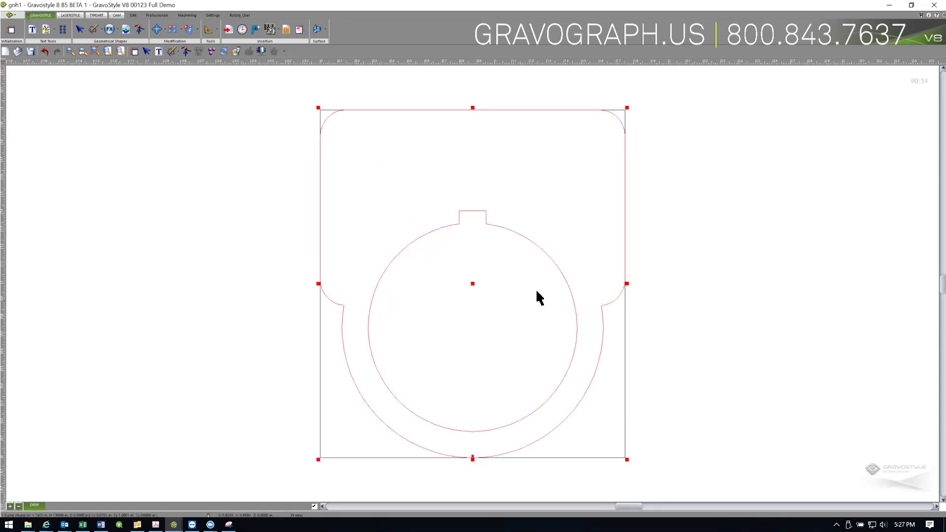
# Step: Delete the existing tag and cutout outlines, and accept a 1.75 by 2 in plate with zero margins
pyautogui.click(614, 357)
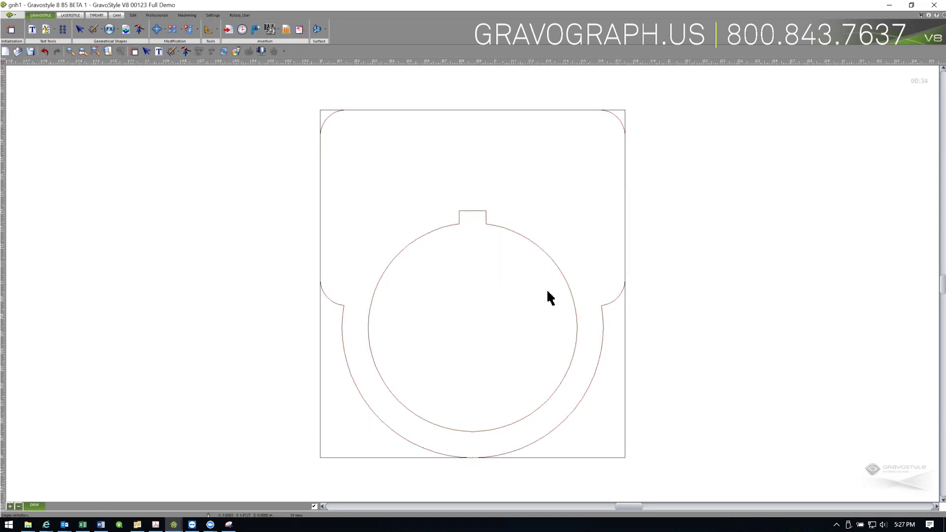
pyautogui.click(484, 222)
pyautogui.press('Delete')
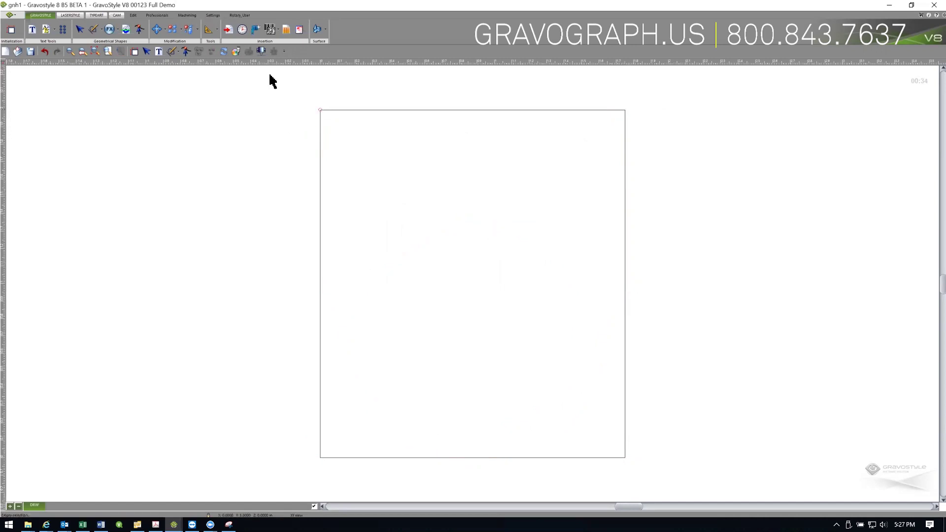
pyautogui.click(134, 52)
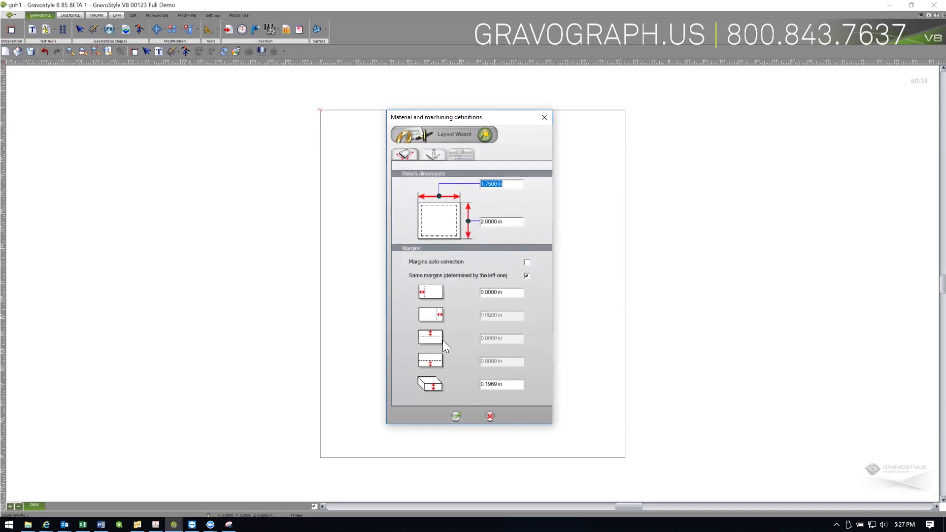
pyautogui.click(456, 417)
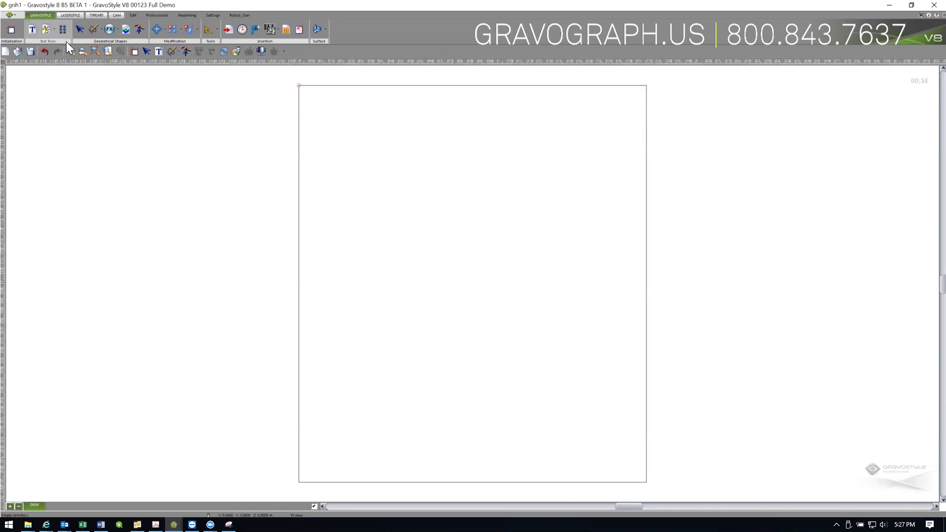
# Step: Draw a rounded rectangle about 1.39 by 0.65 in with 0.15 in convex corner radii in the plate's upper half
pyautogui.click(92, 30)
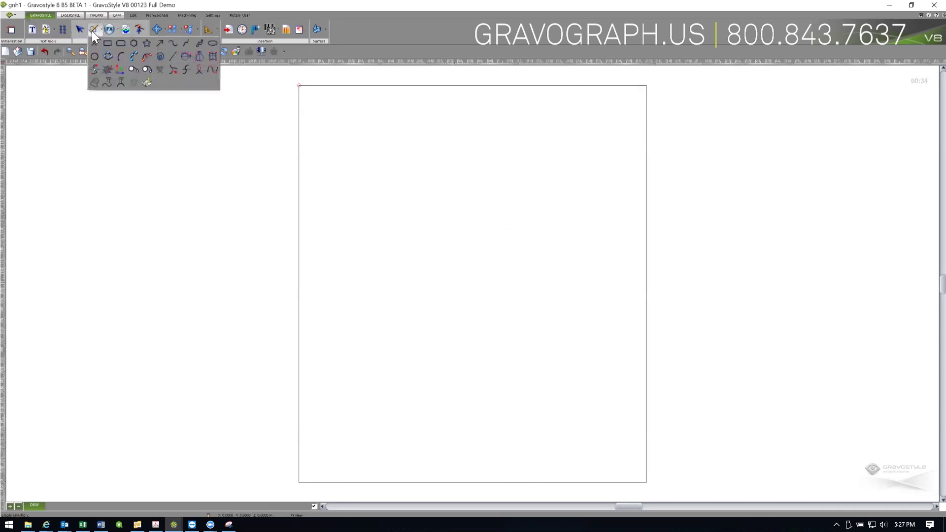
pyautogui.click(120, 44)
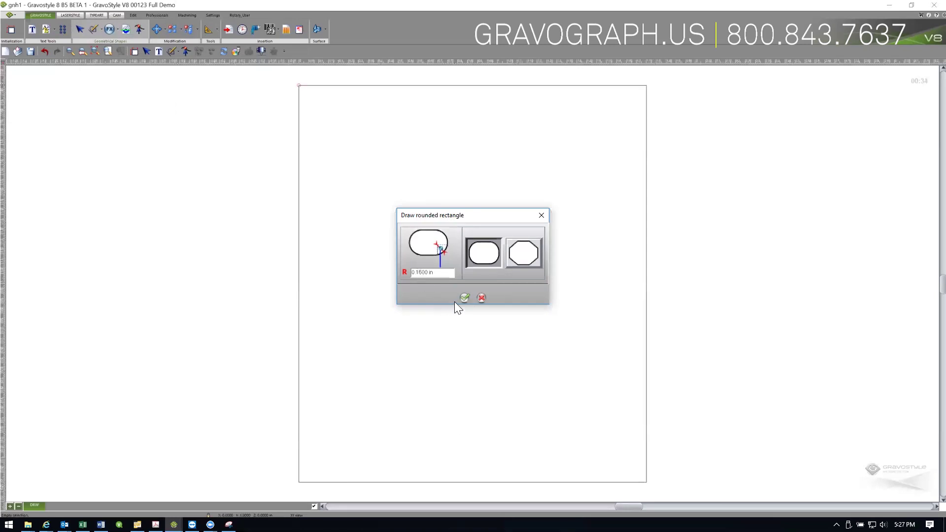
pyautogui.click(529, 255)
pyautogui.click(486, 260)
pyautogui.click(465, 298)
pyautogui.moveTo(334, 113); pyautogui.dragTo(608, 243)
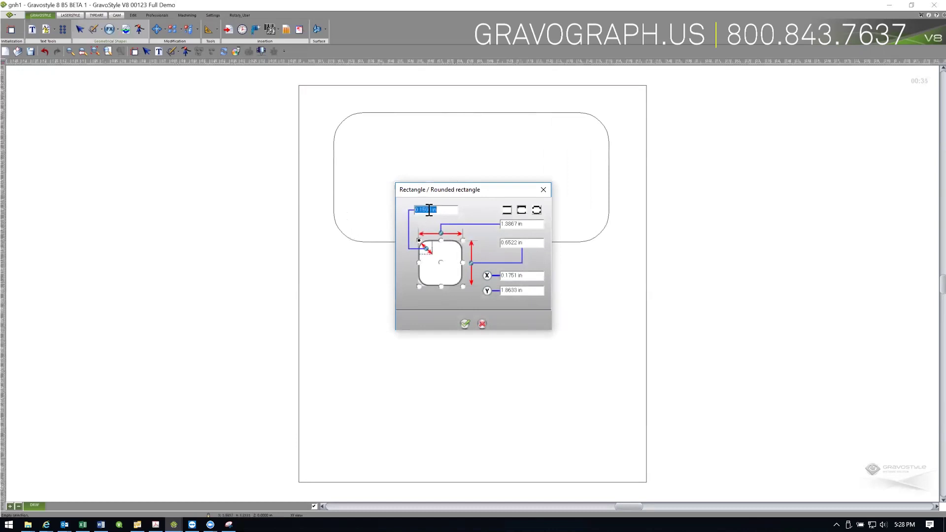
# Step: Set the rounded rectangle's width to 1.75 in and its height to 1.125 in
pyautogui.doubleClick(506, 224)
pyautogui.write('1.75')
pyautogui.press('Tab')
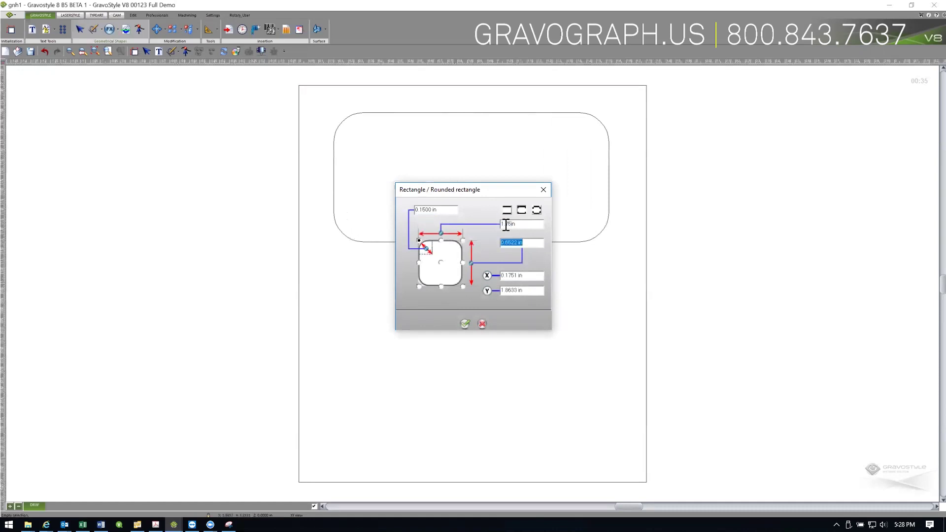
pyautogui.write('1.125')
pyautogui.press('Tab')
# Step: Place the rounded rectangle's lower-left corner at X 0, Y 0, and move it up against the plate's top edge
pyautogui.click(420, 286)
pyautogui.doubleClick(511, 277)
pyautogui.write('0')
pyautogui.press('Tab')
pyautogui.write('0')
pyautogui.click(466, 324)
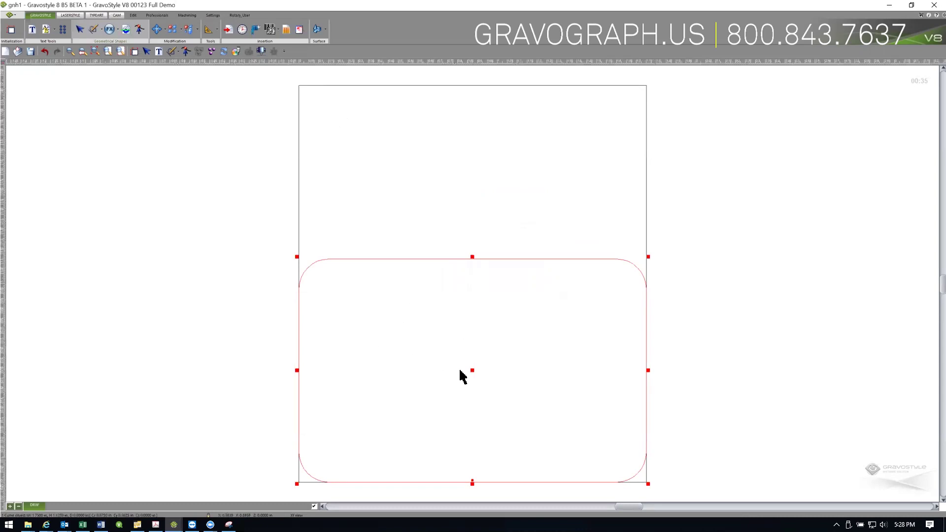
pyautogui.moveTo(471, 363); pyautogui.dragTo(479, 174)
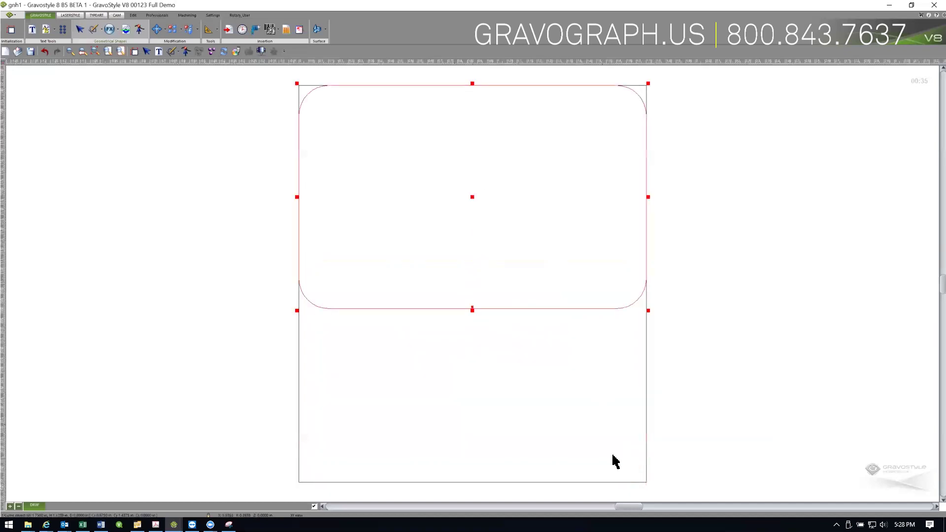
# Step: Draw a circle around the middle of the plate and set its radius to 0.75 in
pyautogui.click(96, 31)
pyautogui.click(99, 59)
pyautogui.moveTo(462, 287); pyautogui.dragTo(557, 403)
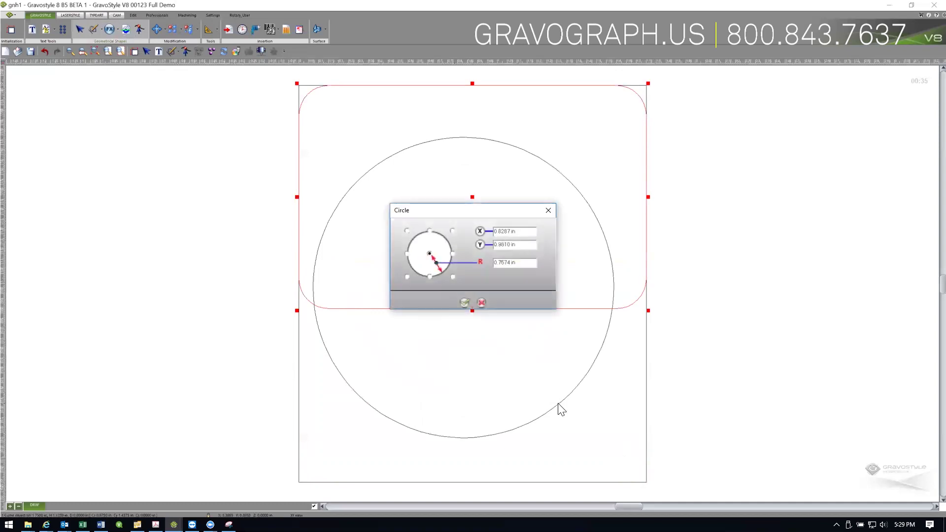
pyautogui.doubleClick(504, 262)
pyautogui.write('.75')
pyautogui.click(464, 303)
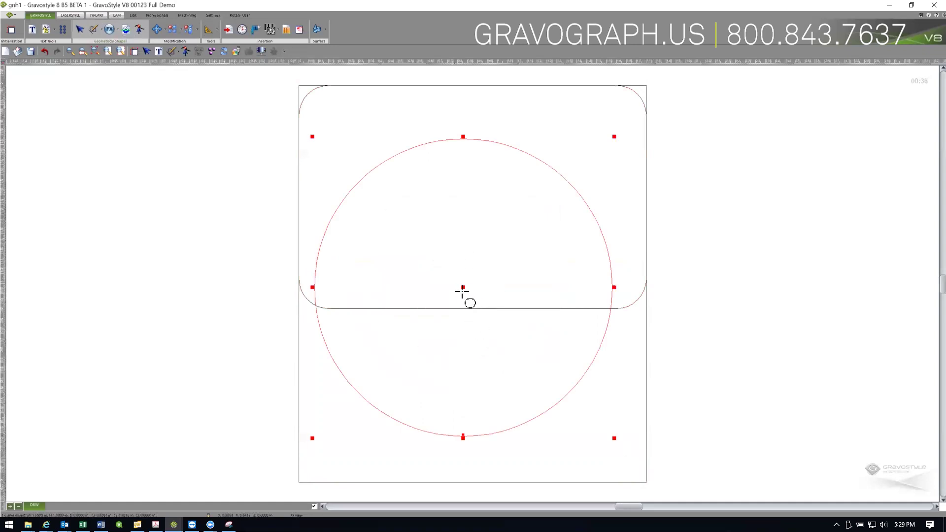
# Step: Draw a second circle from the first circle's center and set its radius to 0.6 in
pyautogui.moveTo(463, 287); pyautogui.dragTo(509, 351)
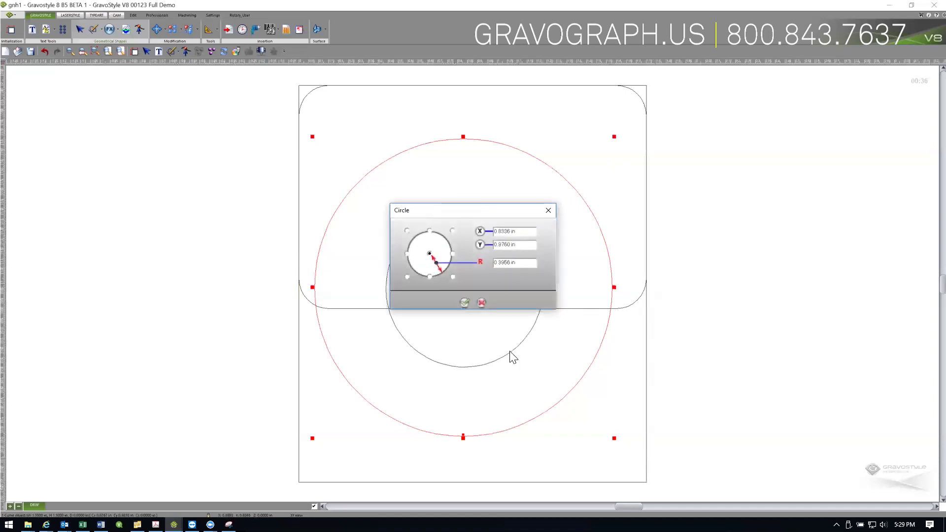
pyautogui.doubleClick(507, 262)
pyautogui.press('BackSpace')
pyautogui.write('6')
pyautogui.click(465, 303)
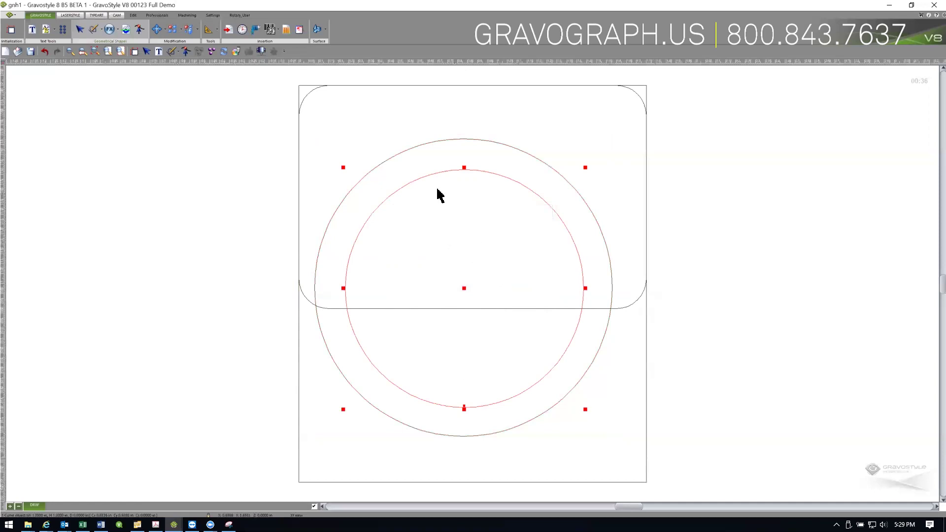
# Step: Align the centers of the outer and inner circles with each other
pyautogui.click(403, 155)
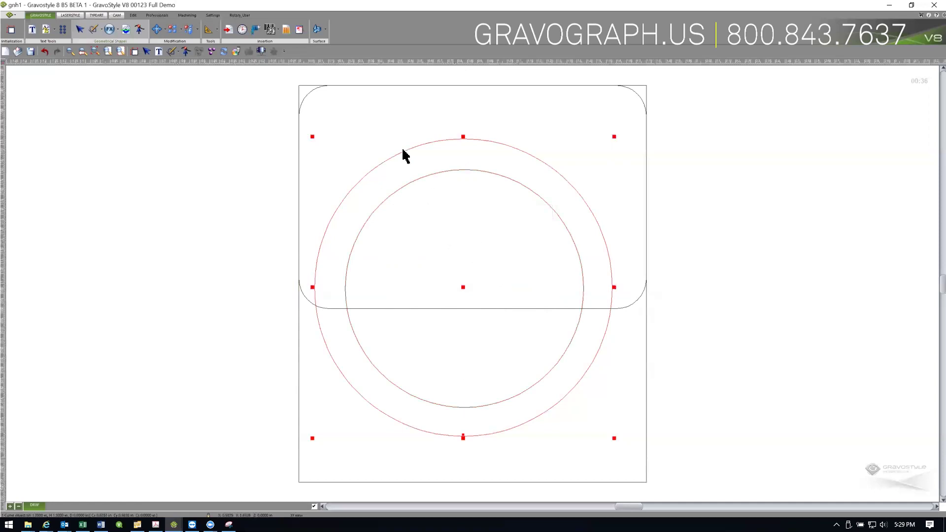
pyautogui.keyDown('shift'); pyautogui.click(410, 182); pyautogui.keyUp('shift')
pyautogui.click(156, 30)
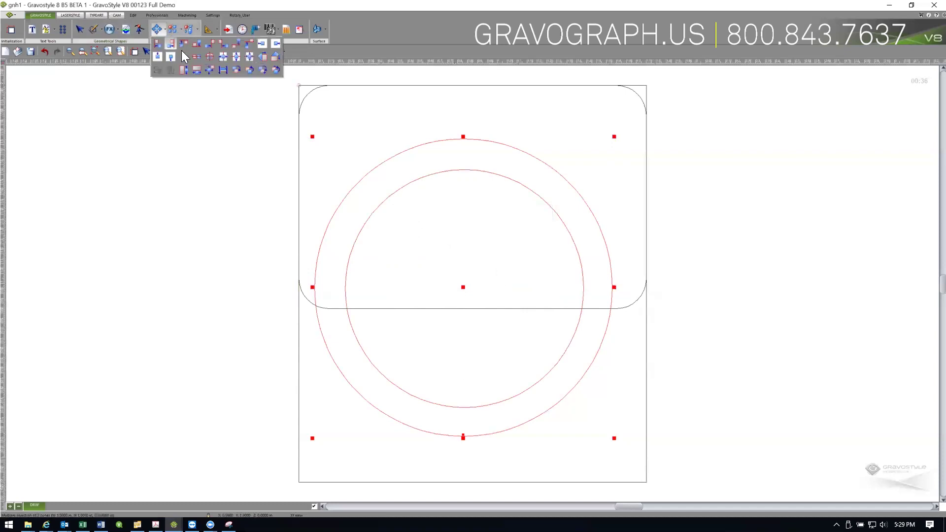
pyautogui.click(209, 56)
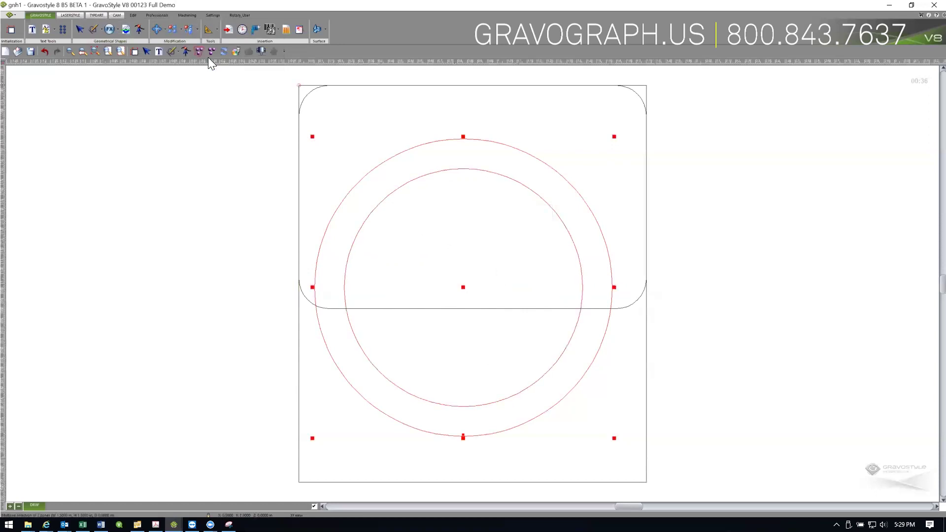
# Step: Center both circles horizontally on the plate with the outer circle touching the plate's bottom edge
pyautogui.click(154, 30)
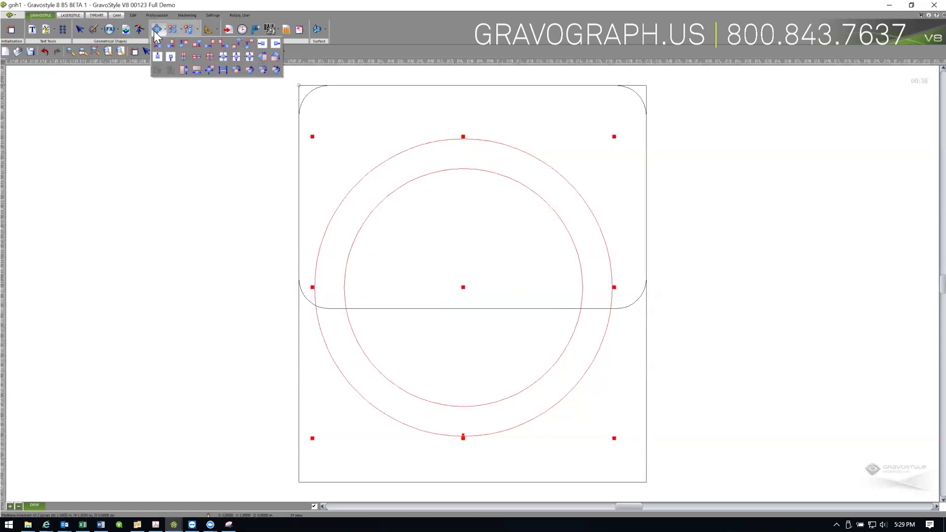
pyautogui.click(224, 58)
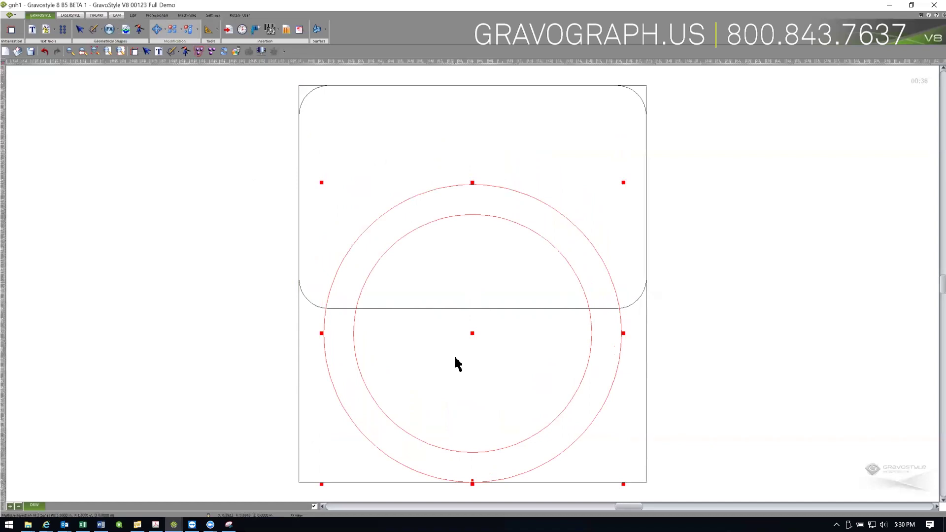
pyautogui.click(406, 146)
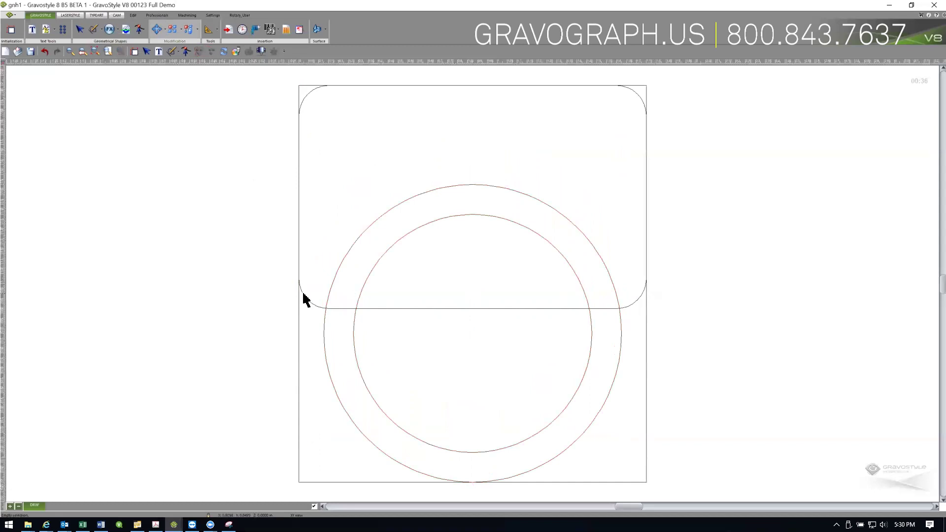
# Step: Weld the rounded rectangle and the outer circle into a single tag outline
pyautogui.click(302, 297)
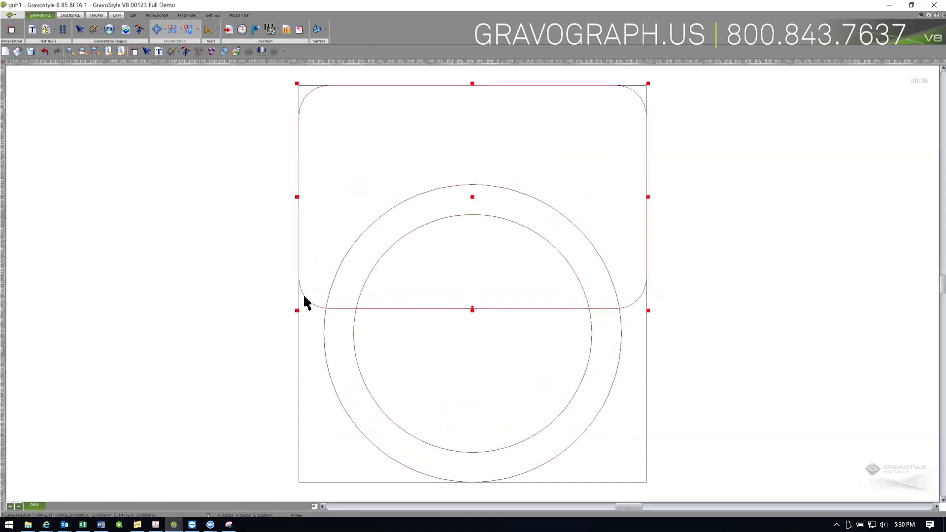
pyautogui.keyDown('shift'); pyautogui.click(336, 396); pyautogui.keyUp('shift')
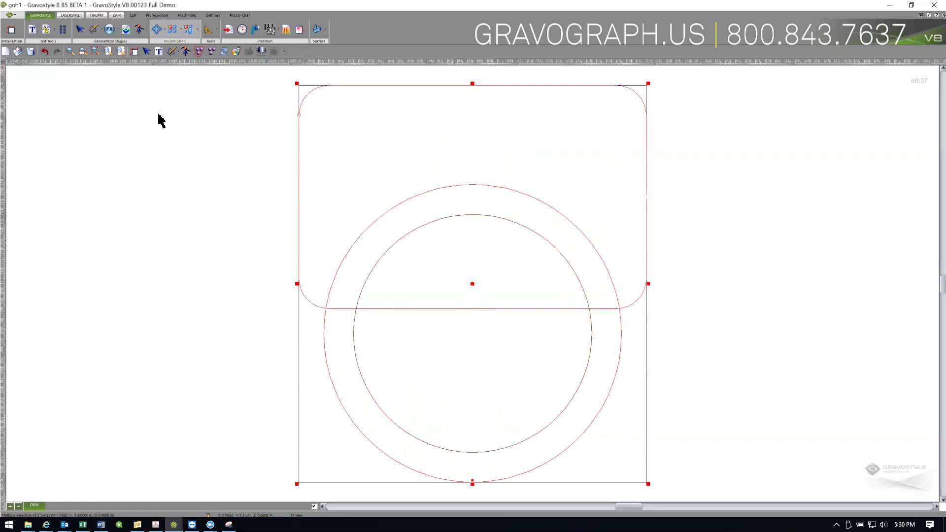
pyautogui.click(108, 28)
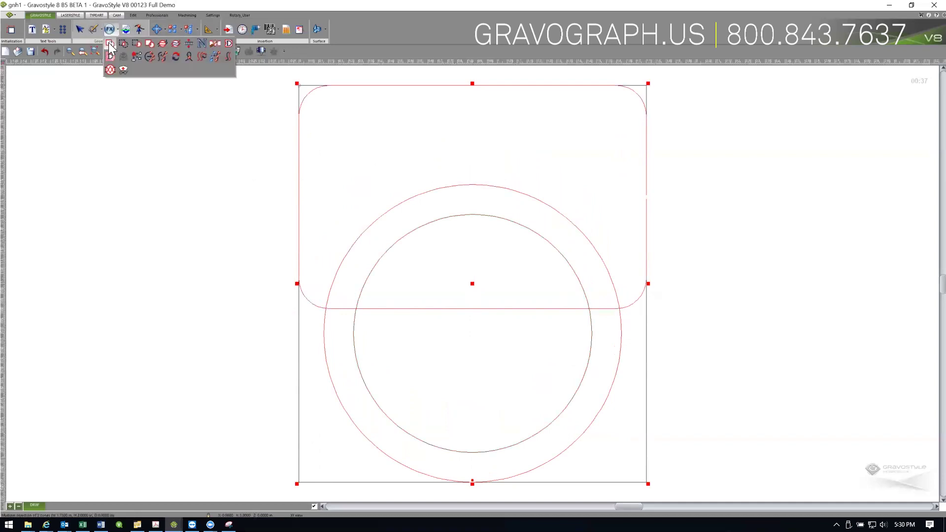
pyautogui.click(110, 45)
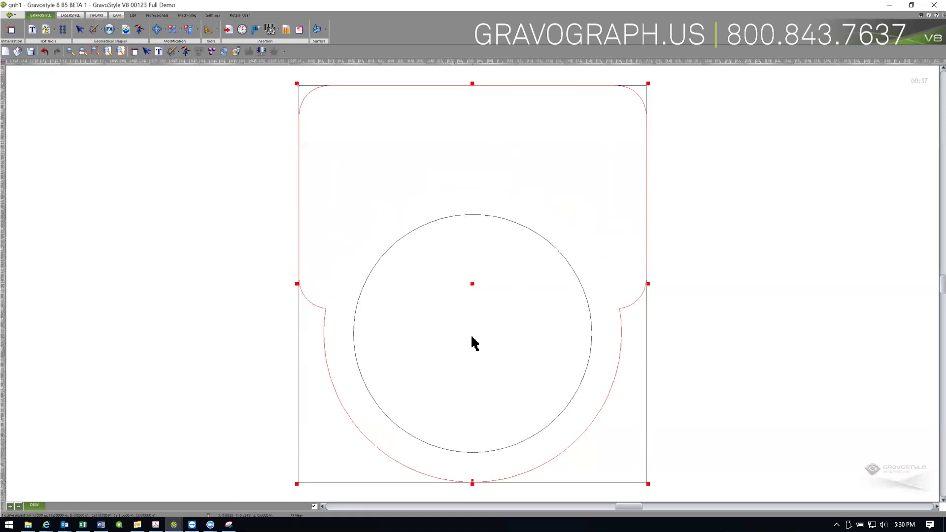
pyautogui.click(474, 231)
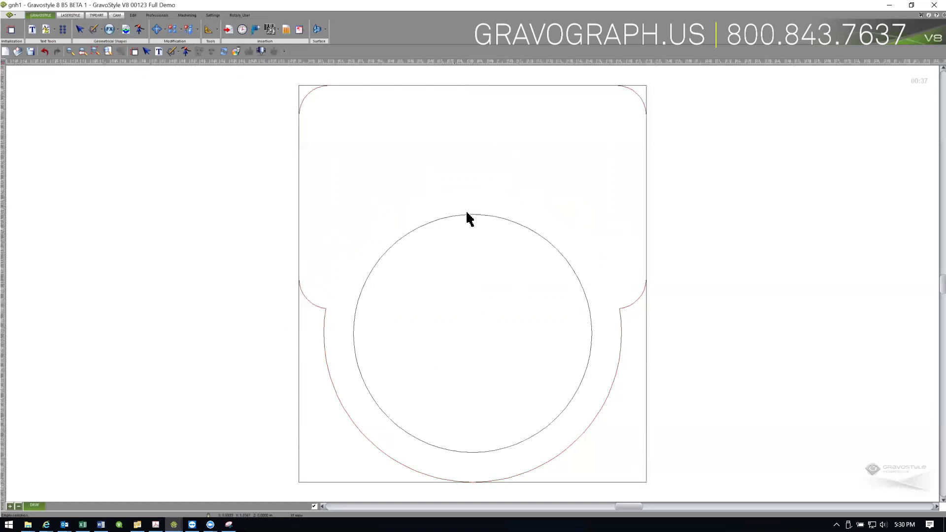
# Step: Draw a small rectangle about 0.11 by 0.08 in across the top of the inner circle
pyautogui.click(94, 28)
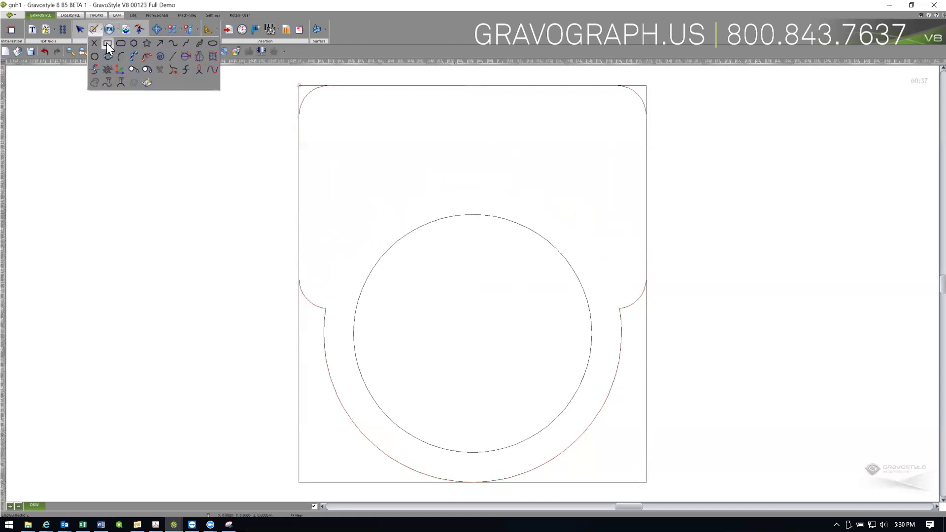
pyautogui.click(108, 43)
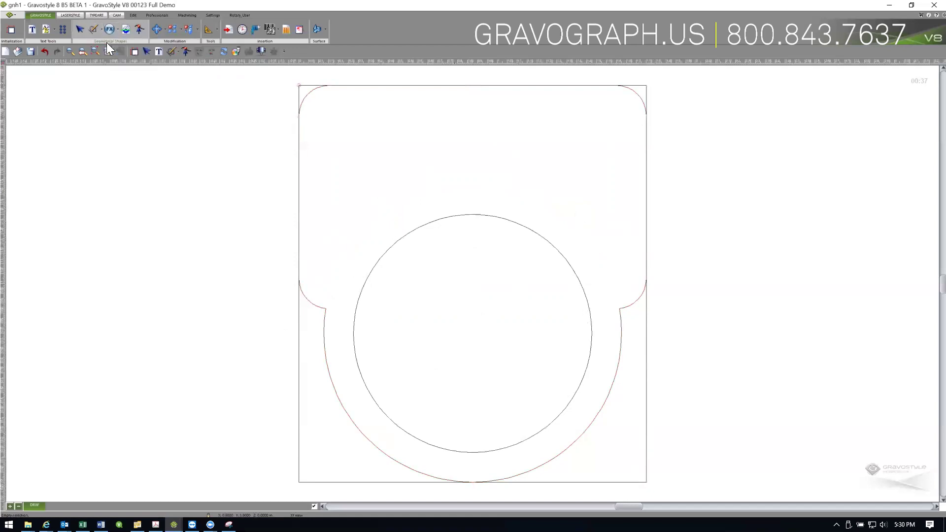
pyautogui.click(458, 206)
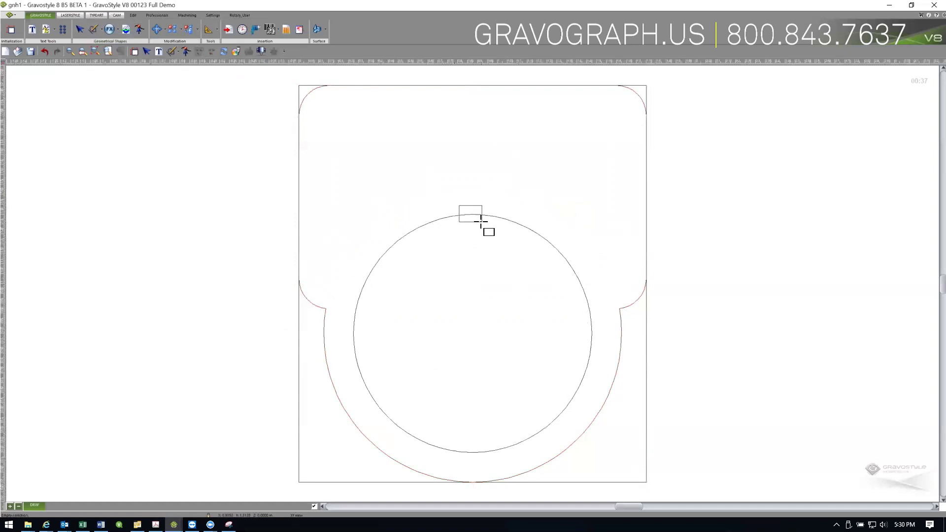
pyautogui.click(481, 222)
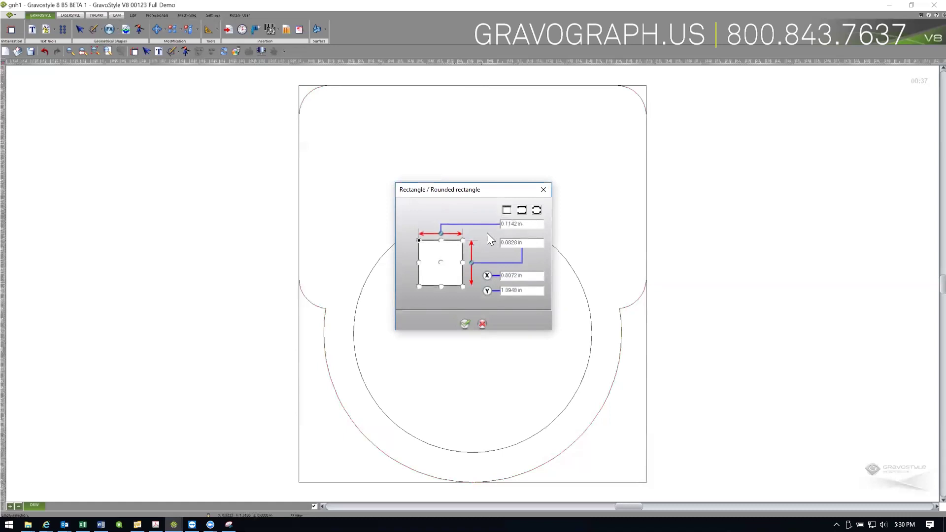
# Step: Set the small rectangle's width to 0.15 in and its height to 3.96 mm
pyautogui.doubleClick(510, 225)
pyautogui.write('.15')
pyautogui.press('Tab')
pyautogui.write('3.96 mm')
pyautogui.press('Tab')
pyautogui.click(465, 324)
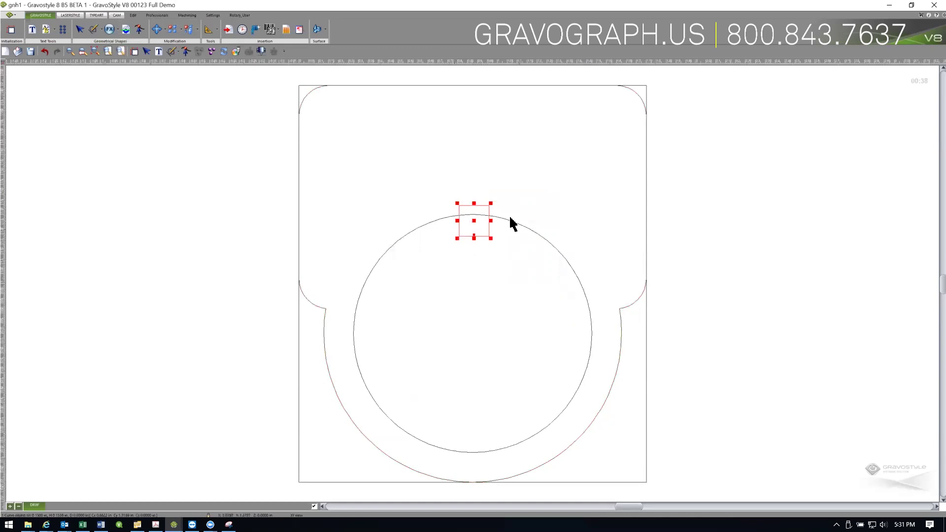
# Step: Center the small rectangle horizontally on the plate and nudge it up so about half extends above the inner circle
pyautogui.click(156, 29)
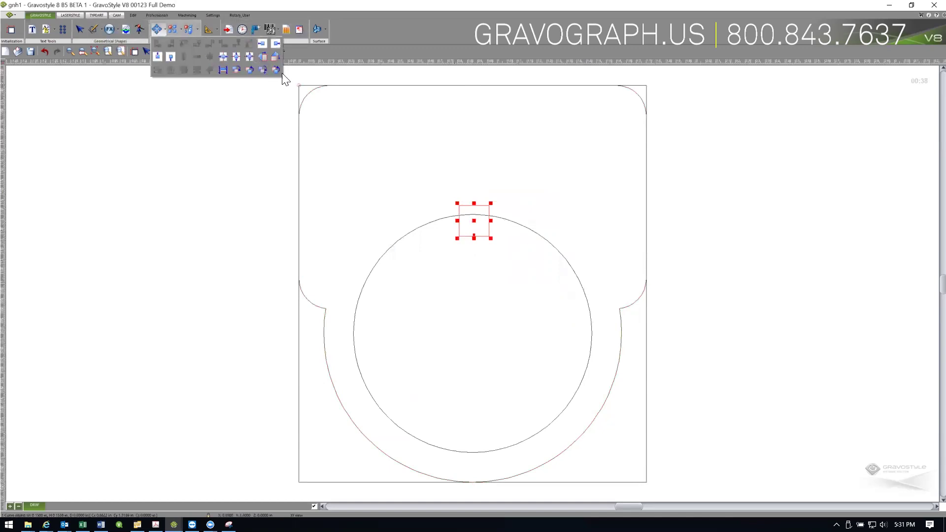
pyautogui.click(227, 57)
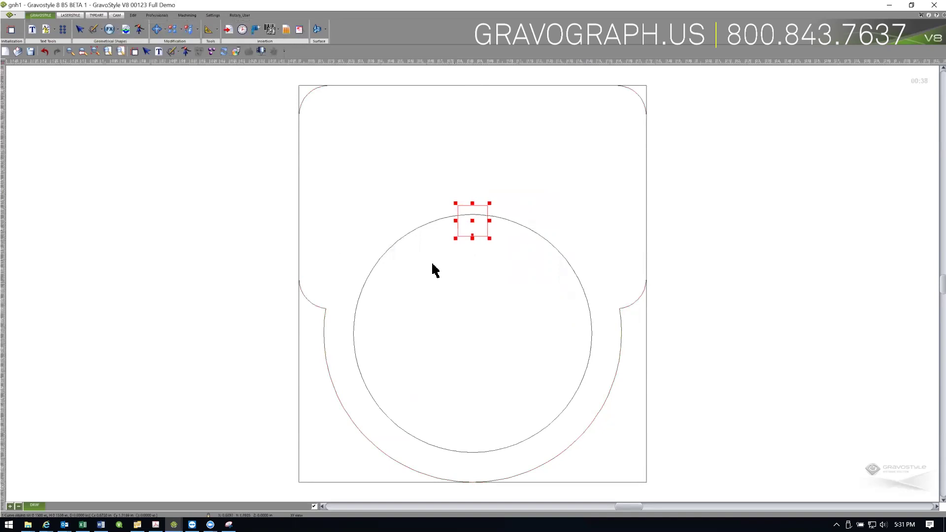
pyautogui.press('Up')
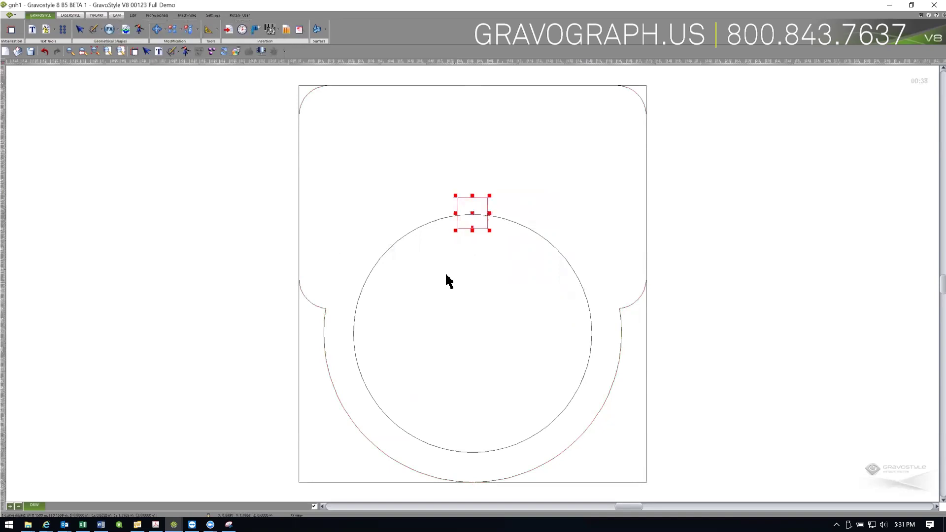
# Step: Weld the inner circle and the small rectangle into a single keyed cutout outline
pyautogui.click(388, 249)
pyautogui.keyDown('shift'); pyautogui.click(458, 206); pyautogui.keyUp('shift')
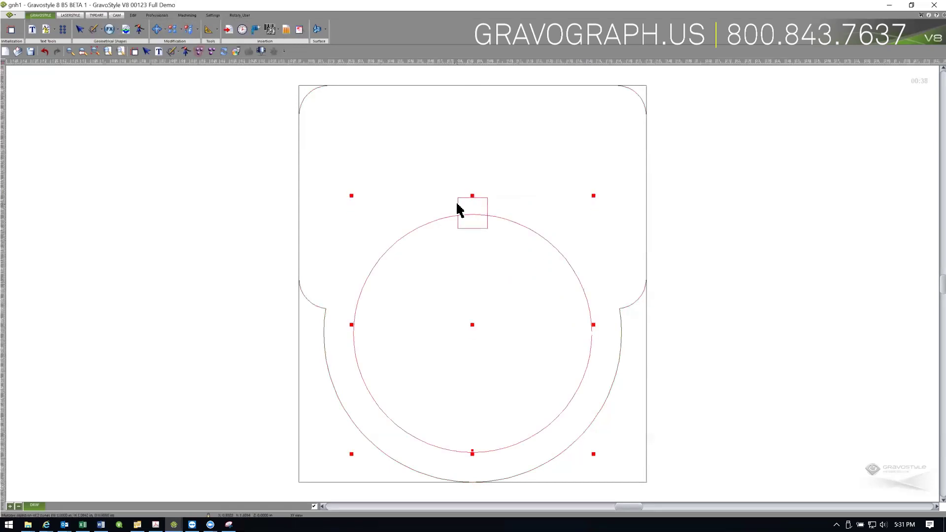
pyautogui.click(117, 31)
pyautogui.click(109, 45)
pyautogui.click(584, 222)
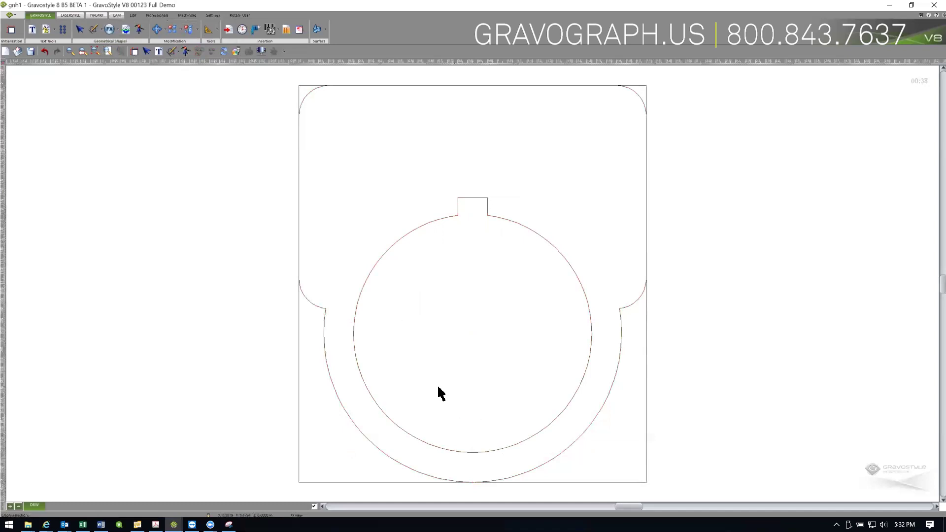
# Step: Select the entire tag outline and add a directory named Ring Tags to the symbols library
pyautogui.hotkey('ctrl', 'a')
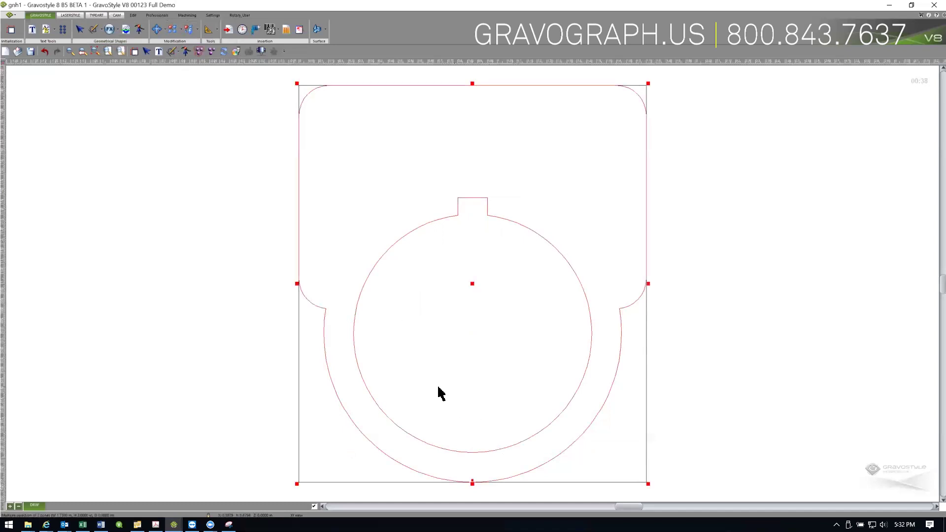
pyautogui.click(288, 32)
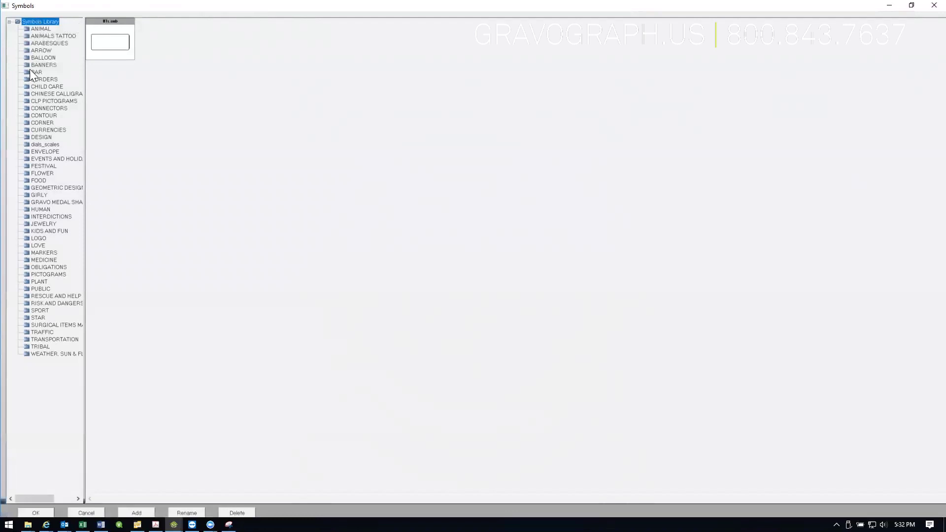
pyautogui.rightClick(27, 22)
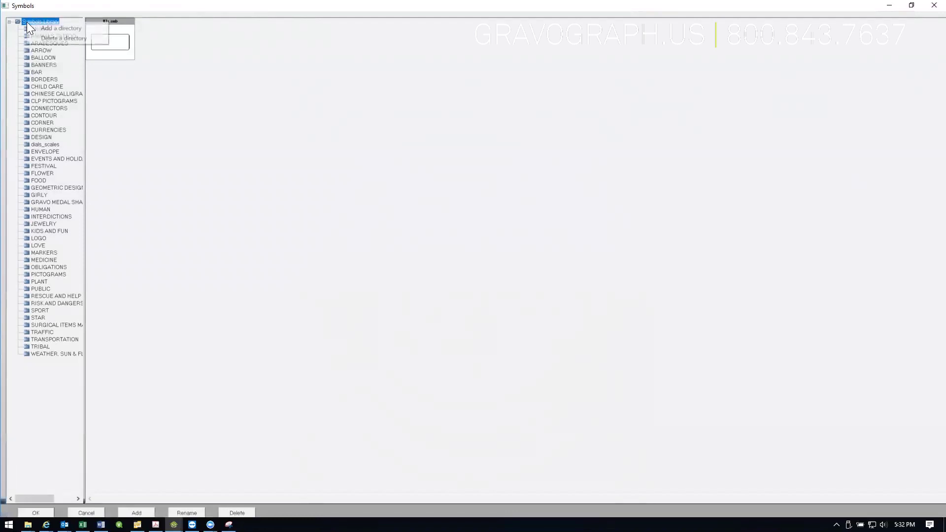
pyautogui.click(45, 28)
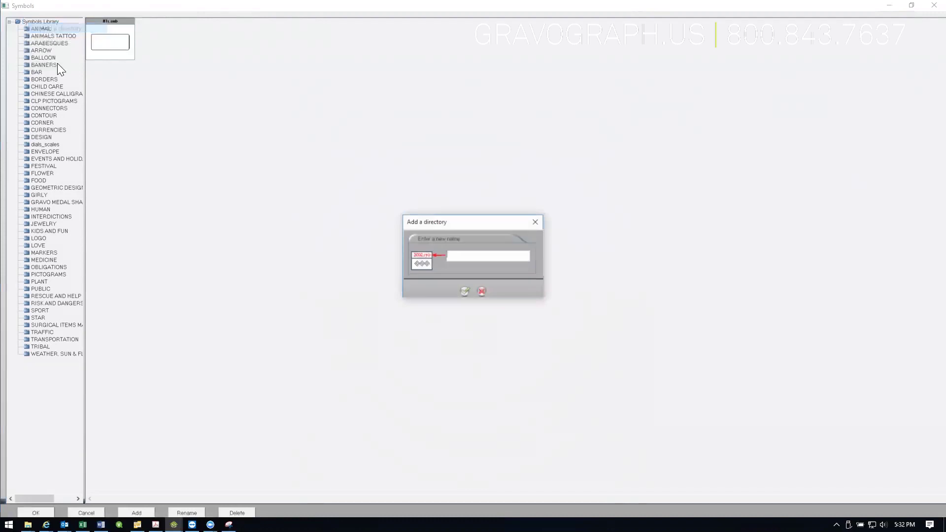
pyautogui.write('Ring Tags')
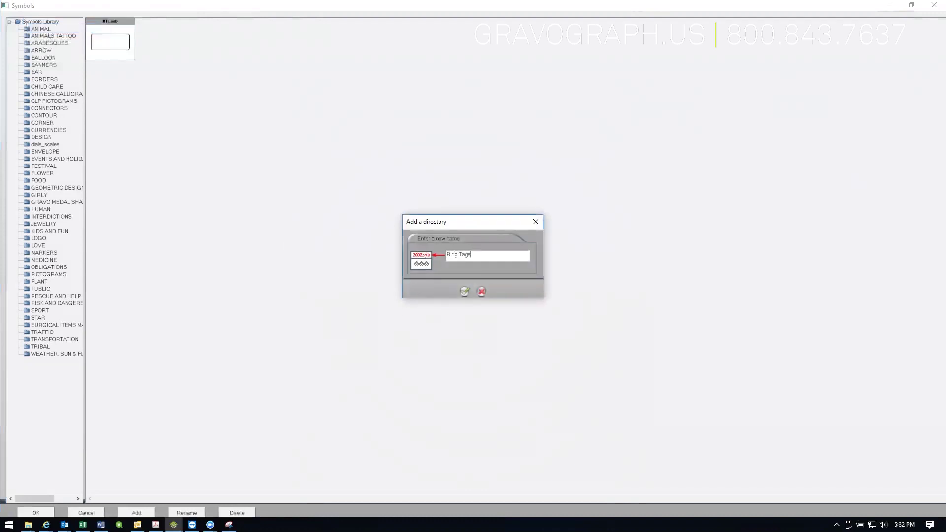
pyautogui.click(464, 292)
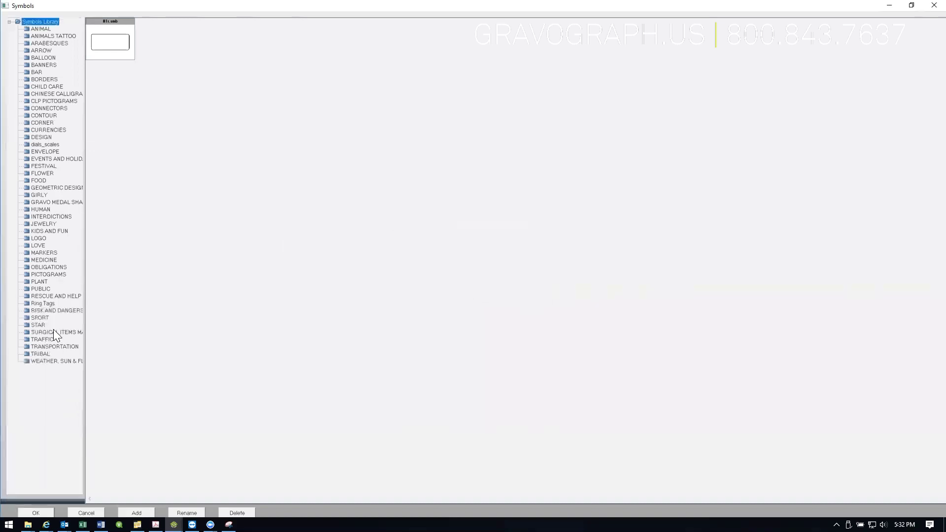
# Step: Save the selected tag outline as a symbol named AB in the Ring Tags directory, and close the symbols library
pyautogui.click(44, 304)
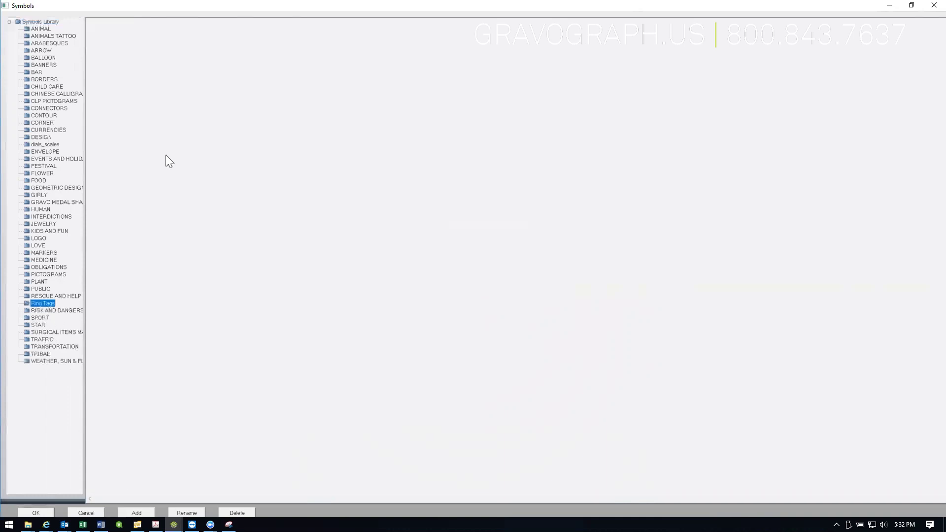
pyautogui.click(137, 513)
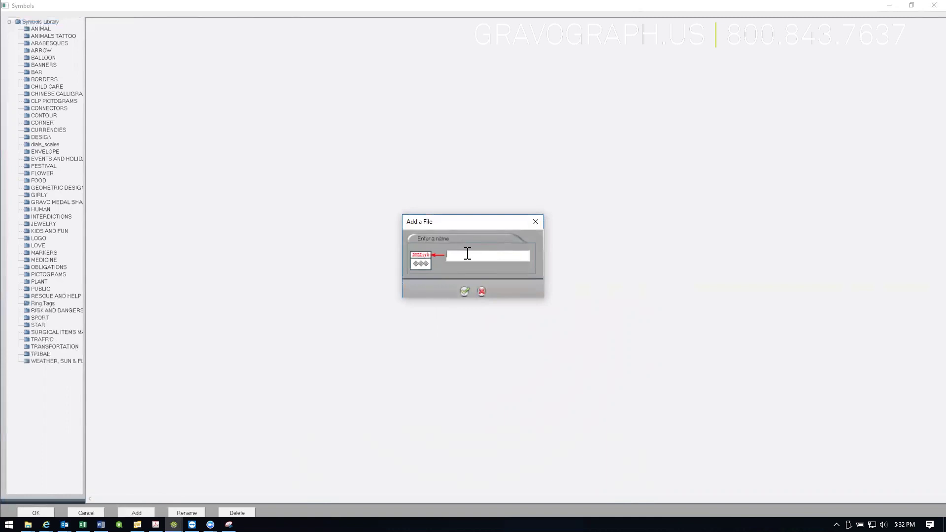
pyautogui.write('AB')
pyautogui.click(464, 293)
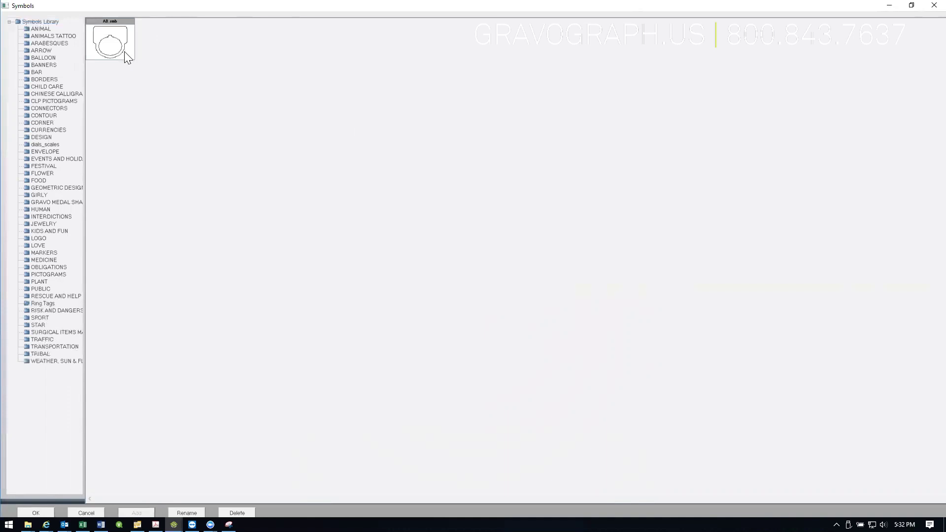
pyautogui.click(935, 6)
# Step: Delete the drawn tag outline and insert the AB symbol from the Ring Tags directory, centered on the plate
pyautogui.press('Delete')
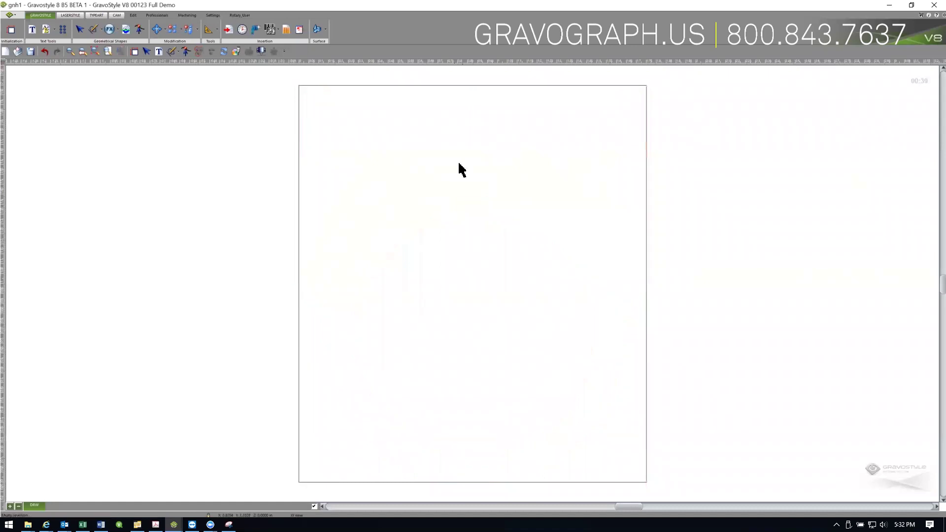
pyautogui.click(286, 30)
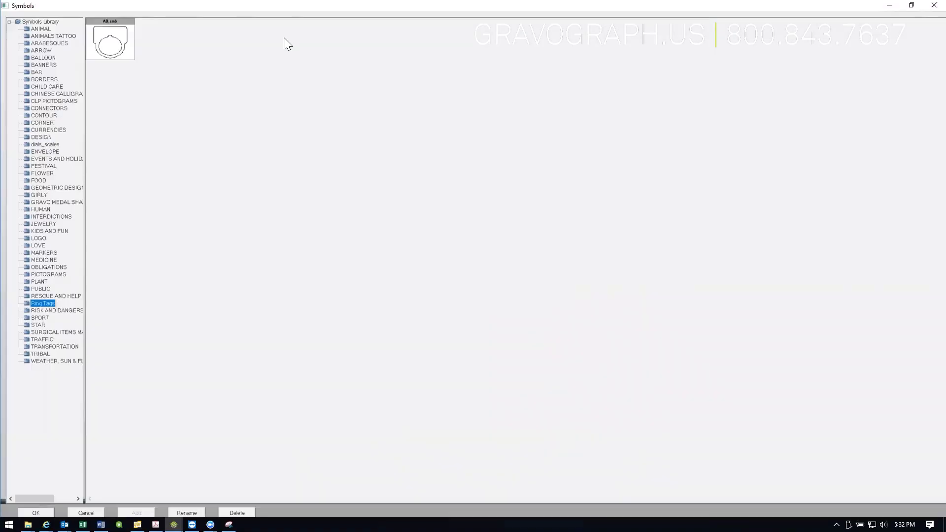
pyautogui.doubleClick(107, 52)
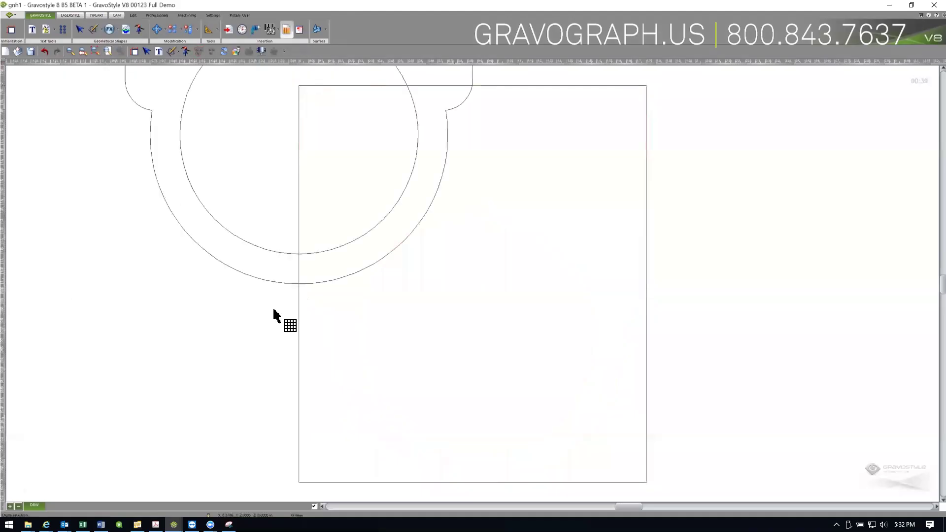
pyautogui.click(471, 284)
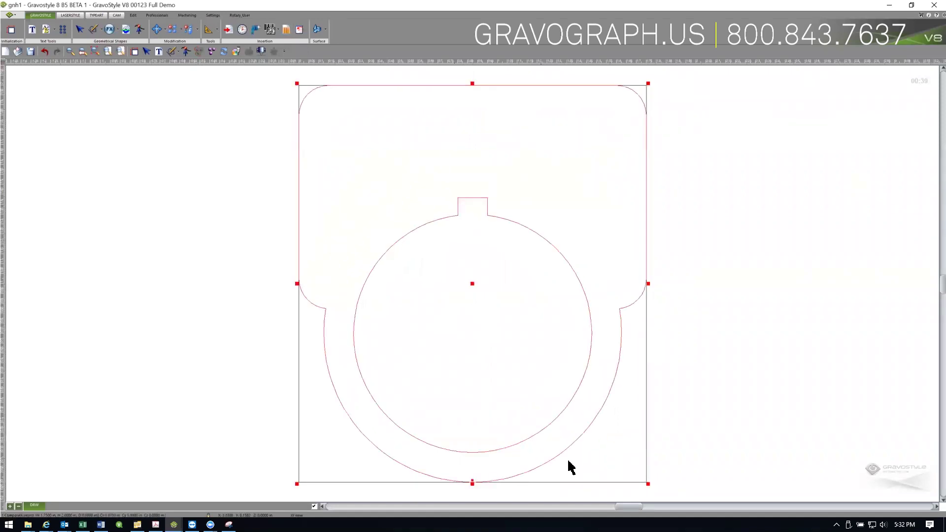
pyautogui.click(725, 414)
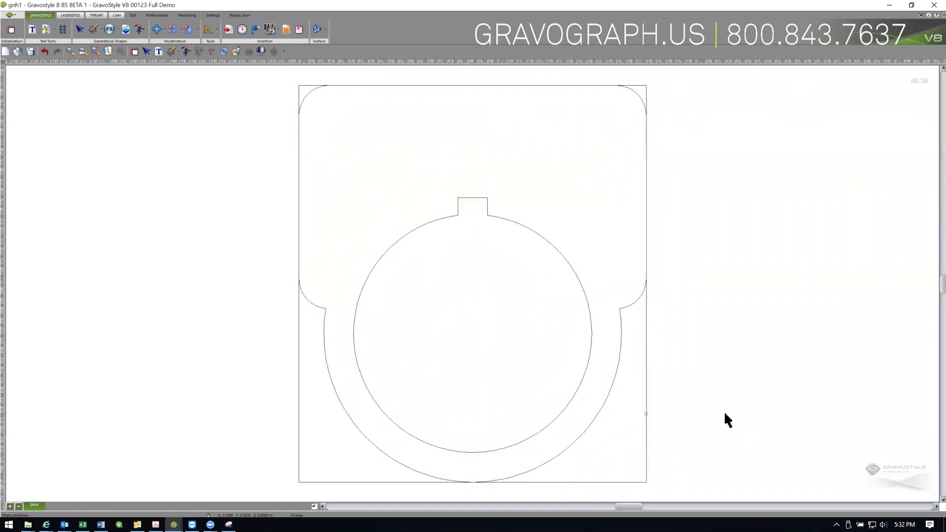
# Step: Start a text-in-rectangle object in manual mode and draw its frame about 1.35 by 0.18 in near the plate's upper edge
pyautogui.click(47, 29)
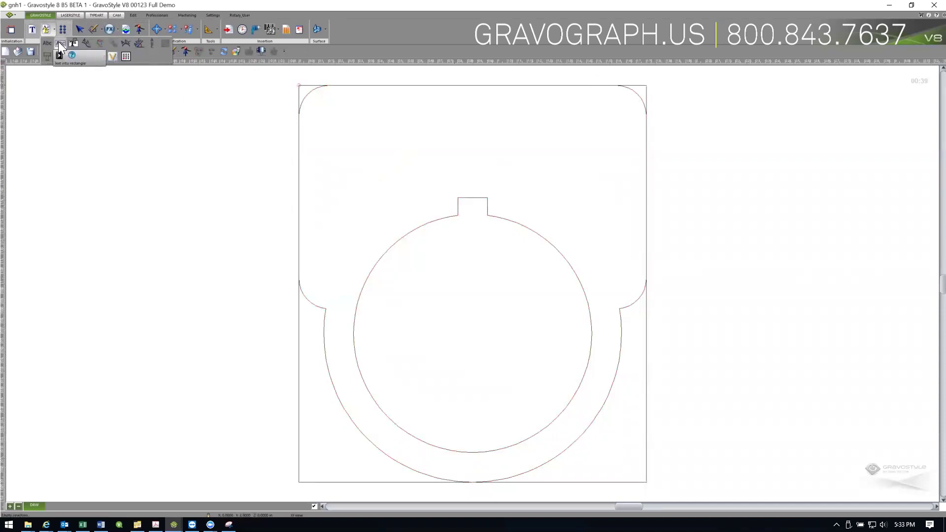
pyautogui.click(59, 44)
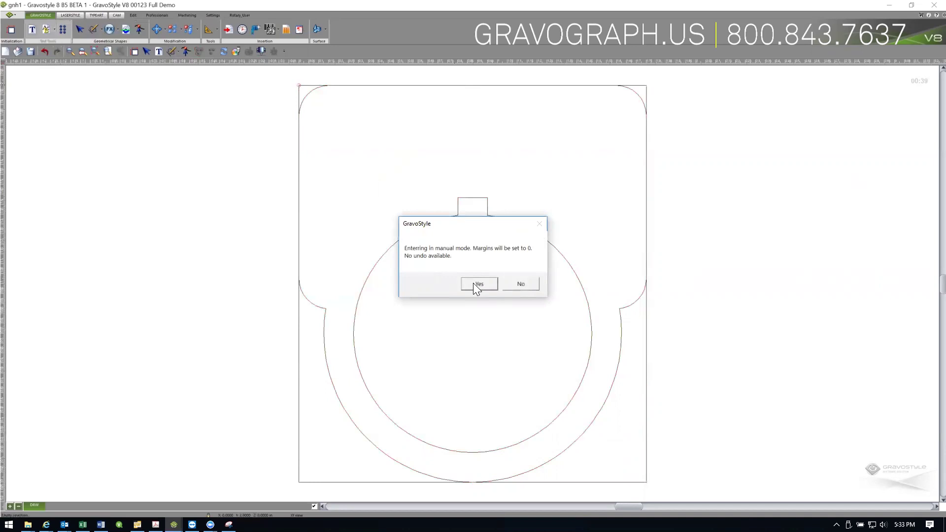
pyautogui.click(476, 284)
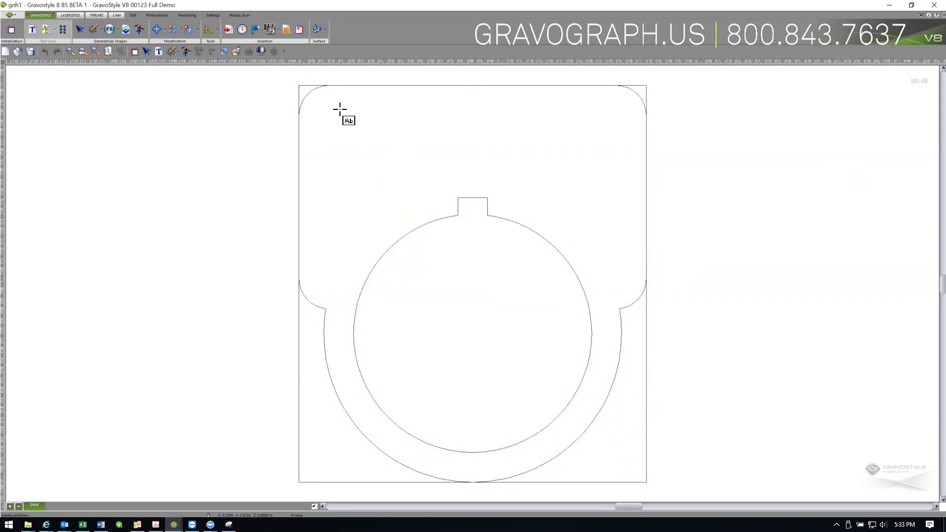
pyautogui.moveTo(340, 109); pyautogui.dragTo(606, 143)
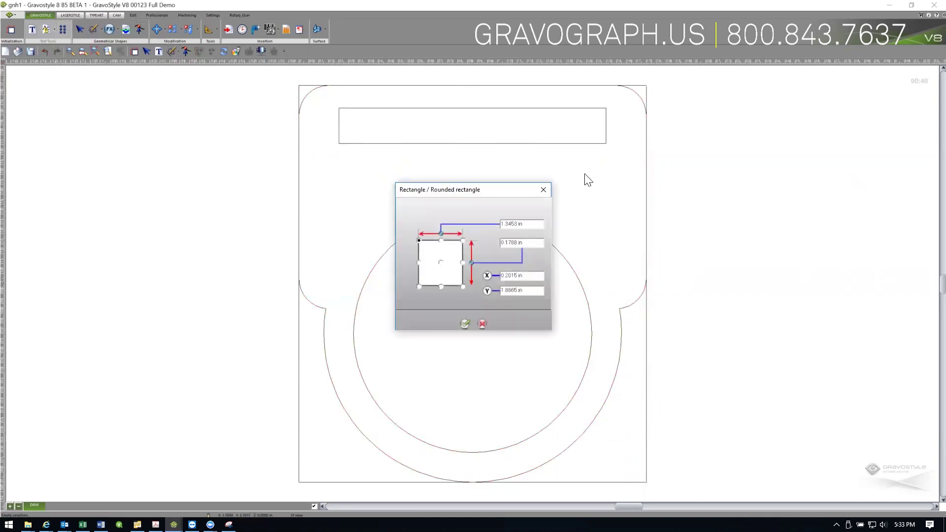
# Step: Set the text rectangle's width to 1.5 in and its height to 0.25 in
pyautogui.doubleClick(514, 225)
pyautogui.write('1.5')
pyautogui.press('Tab')
pyautogui.write('.25')
pyautogui.press('Tab')
pyautogui.click(465, 324)
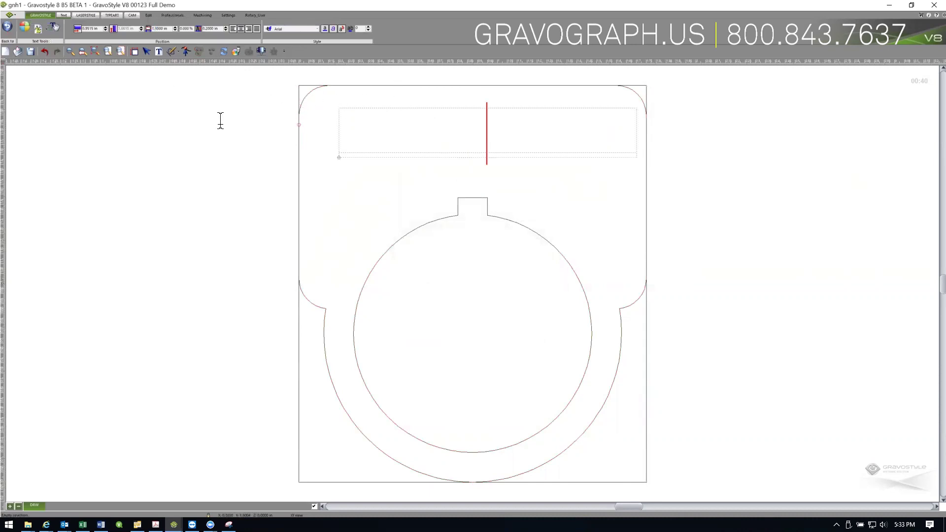
# Step: Enter the text EMERGENCY STOP in the text rectangle
pyautogui.write('EMERG')
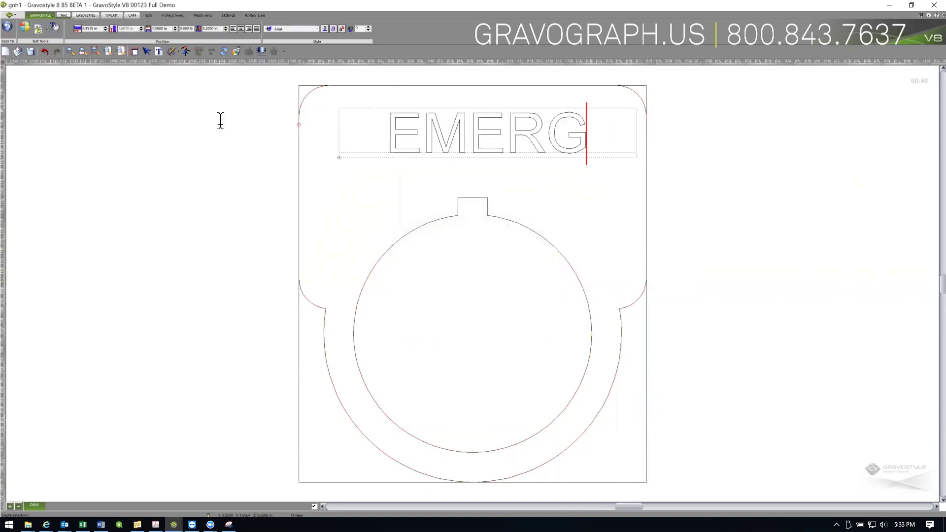
pyautogui.write('ENCY')
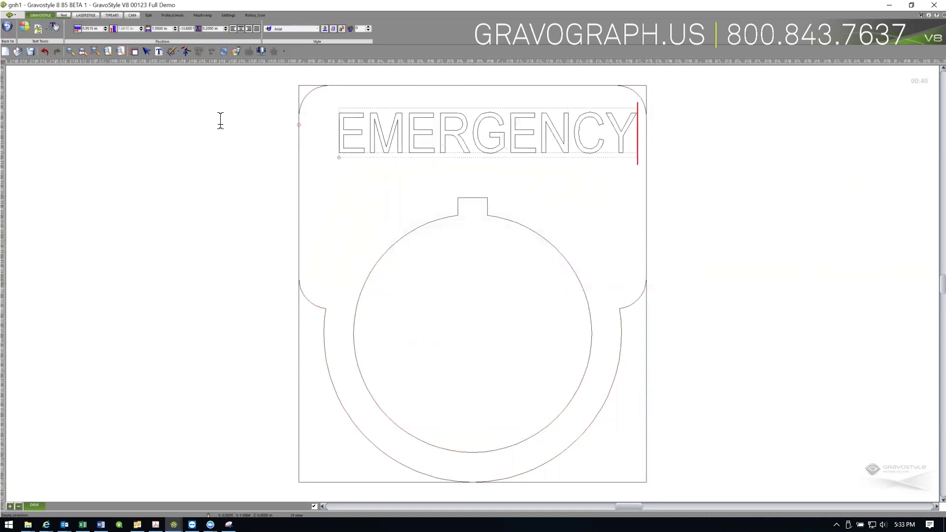
pyautogui.write(' S')
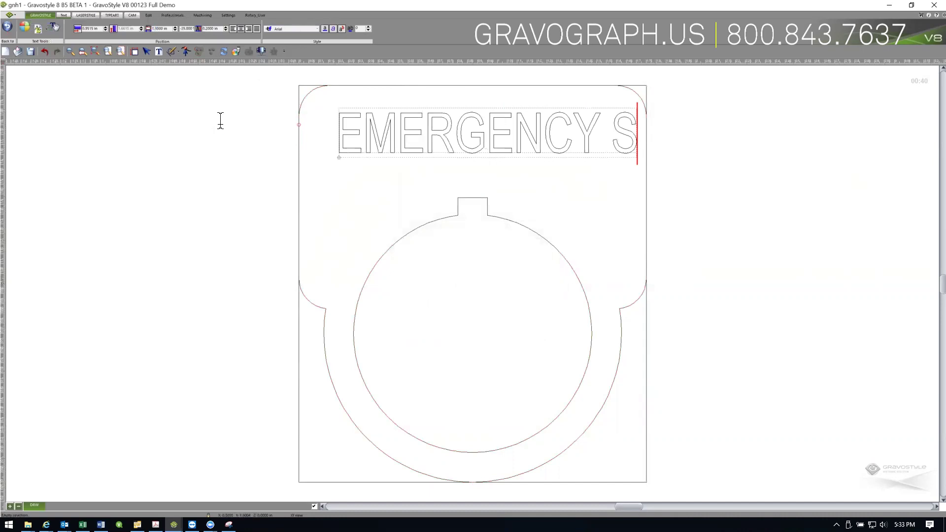
pyautogui.write('TOP')
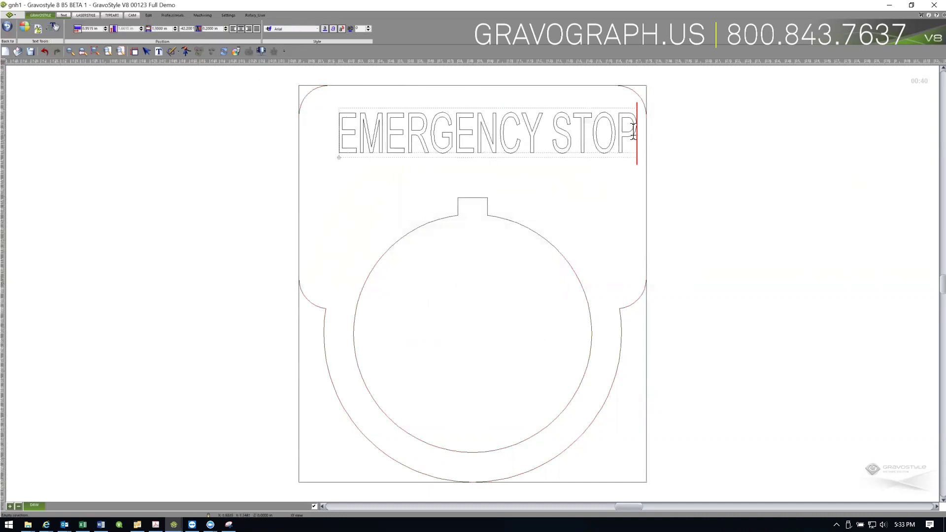
# Step: Set the height of all the EMERGENCY STOP text to 0.15 in, then reduce it to 0.12 in
pyautogui.hotkey('ctrl', 'a')
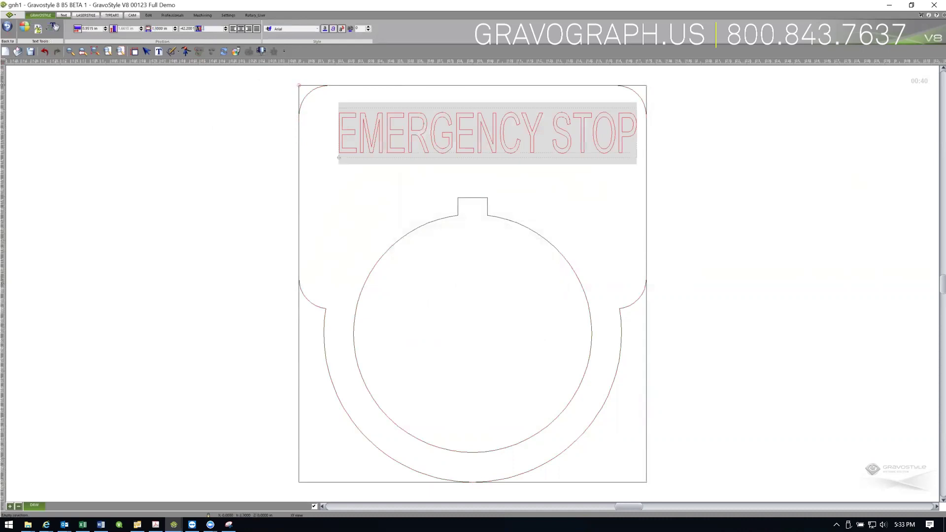
pyautogui.write('.15')
pyautogui.press('Return')
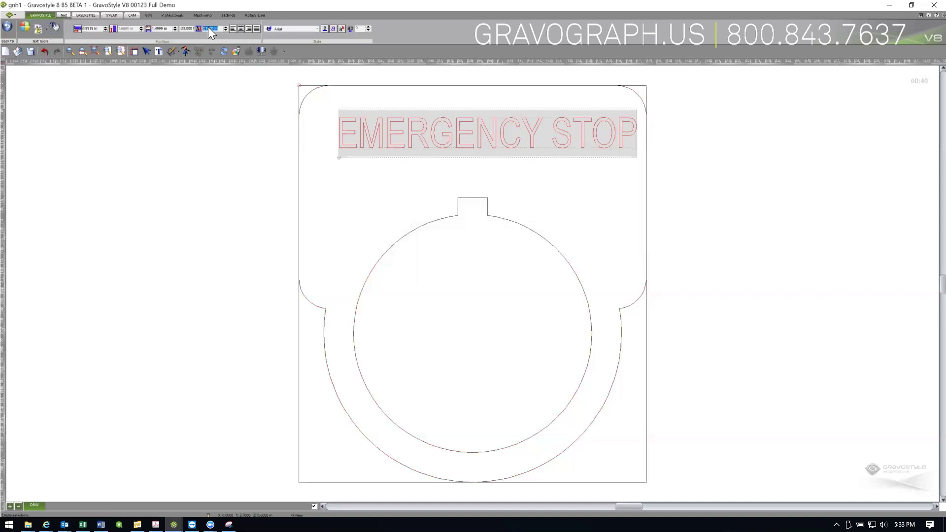
pyautogui.press('BackSpace')
pyautogui.write('.12')
pyautogui.press('Return')
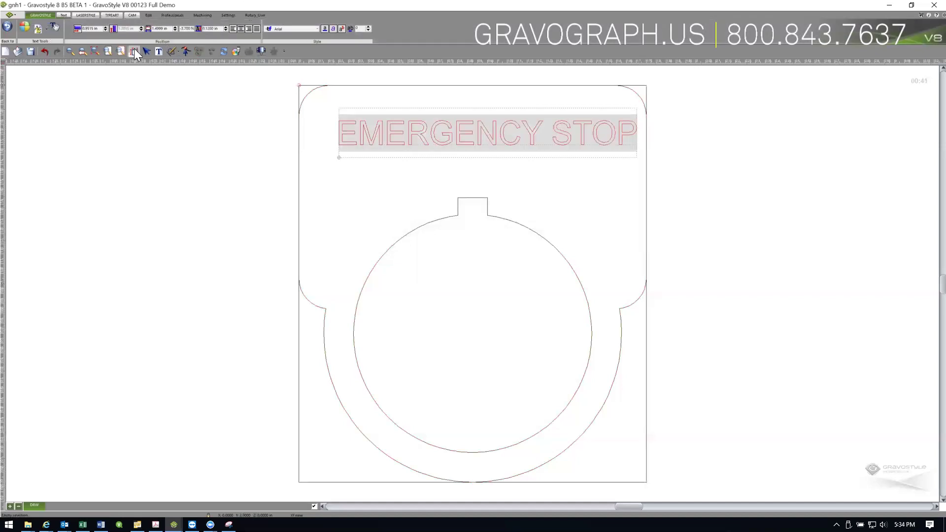
# Step: Move the EMERGENCY STOP text rectangle toward the middle of the plate and center it horizontally
pyautogui.click(146, 52)
pyautogui.click(418, 129)
pyautogui.moveTo(488, 132); pyautogui.dragTo(468, 134)
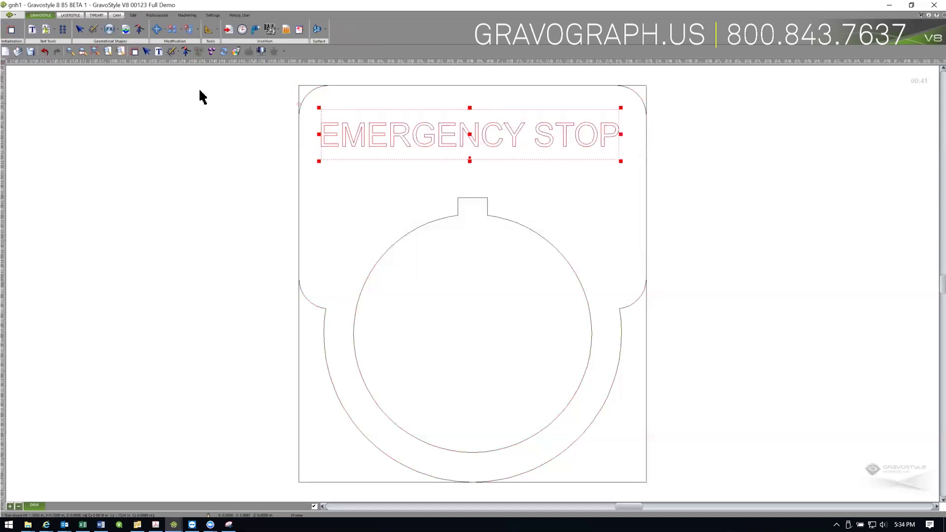
pyautogui.click(156, 31)
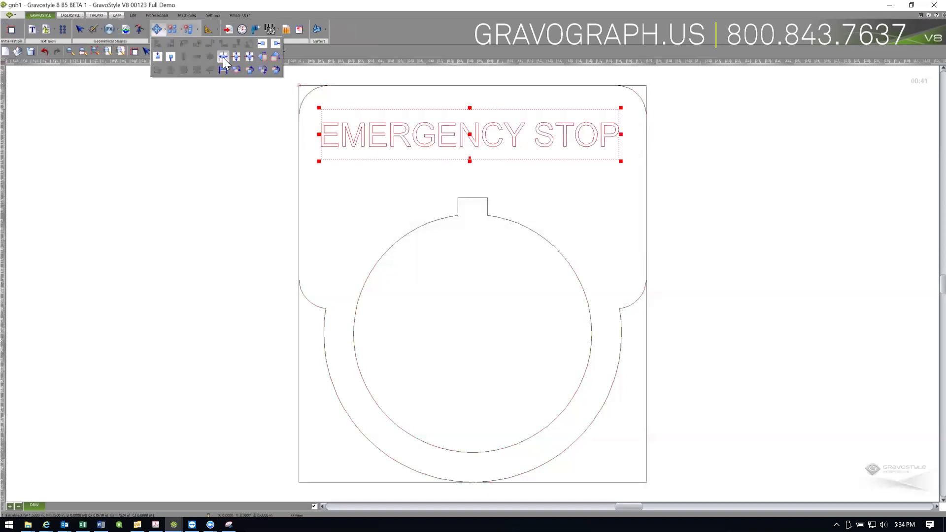
pyautogui.click(223, 57)
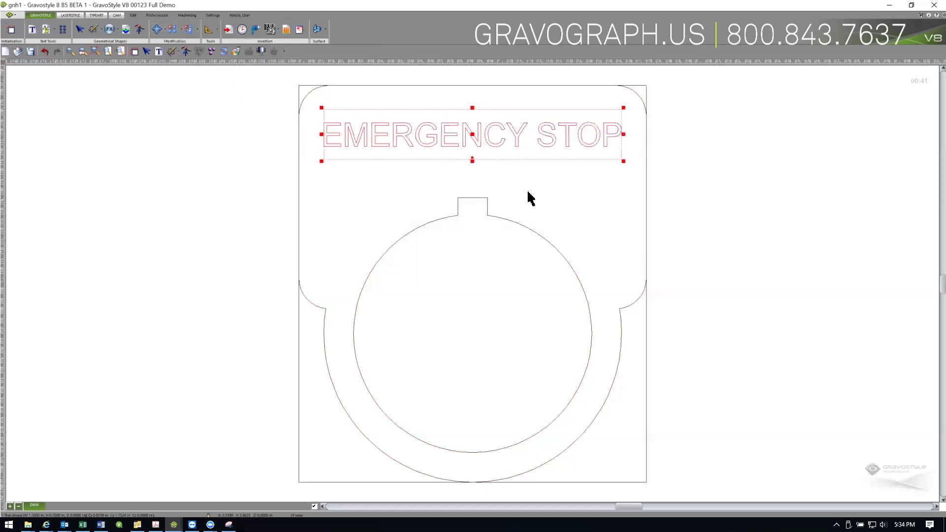
pyautogui.click(886, 308)
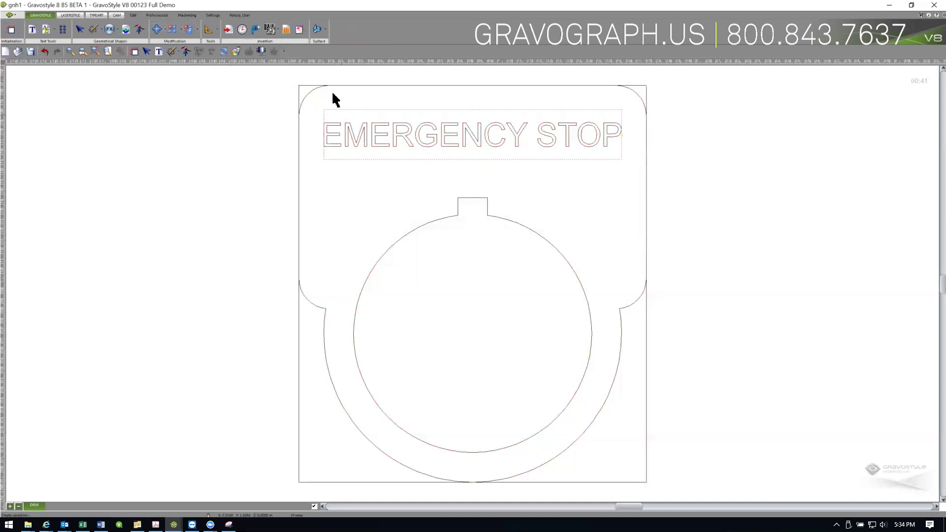
pyautogui.click(230, 118)
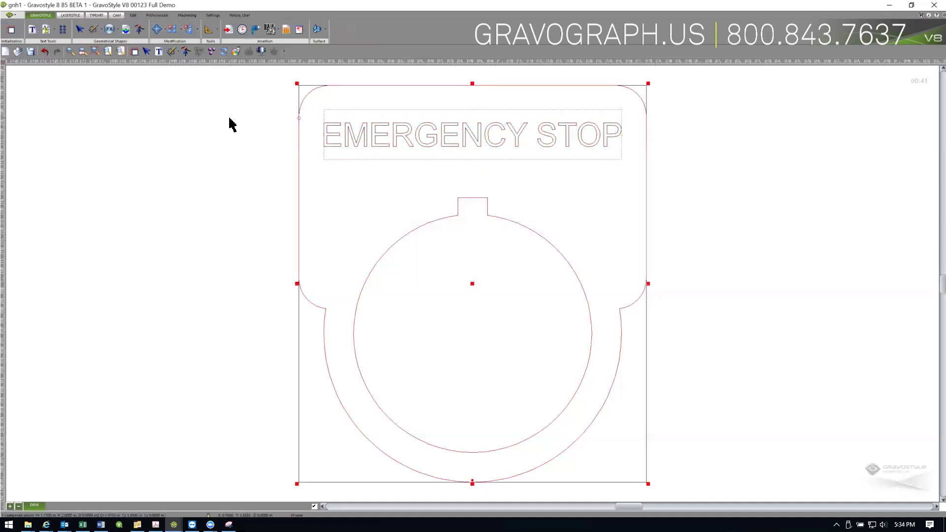
pyautogui.click(310, 206)
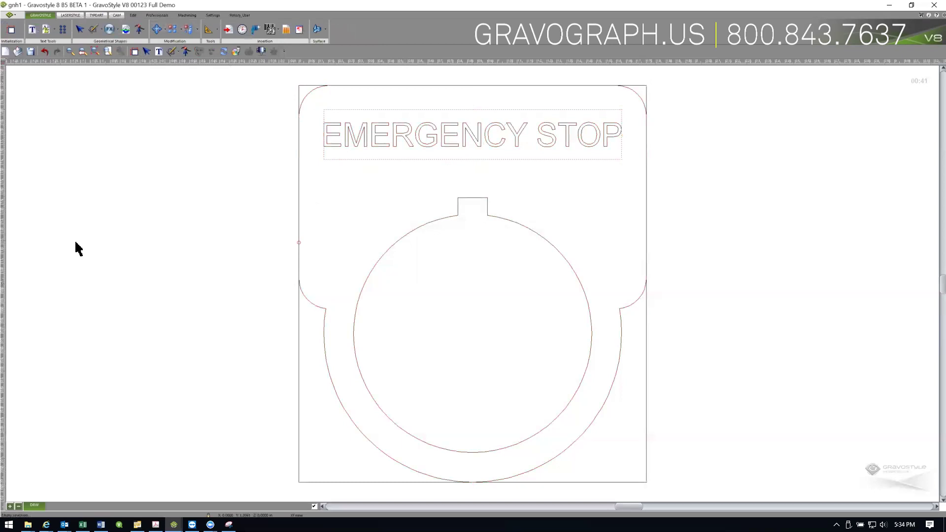
# Step: Replace the EMERGENCY STOP text with OFF and ON on one line, separated by an expanding tab space
pyautogui.doubleClick(520, 143)
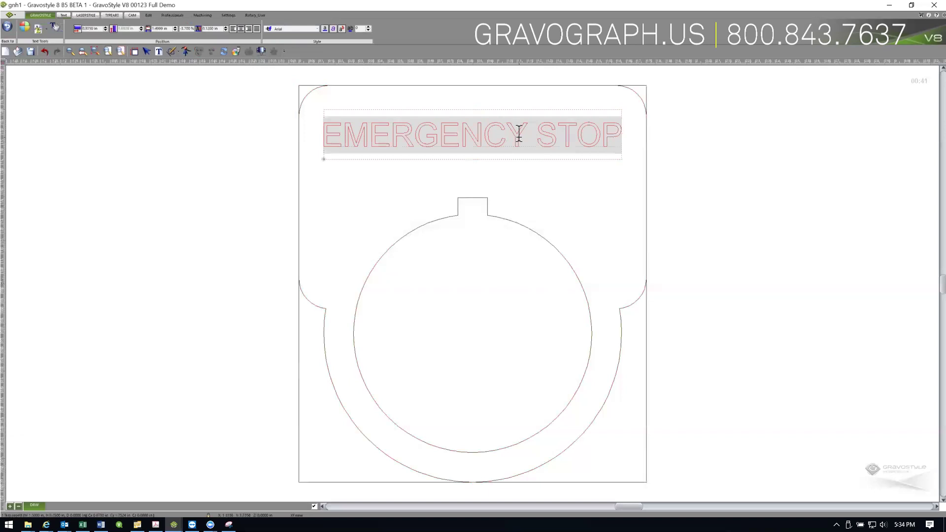
pyautogui.write('OFF')
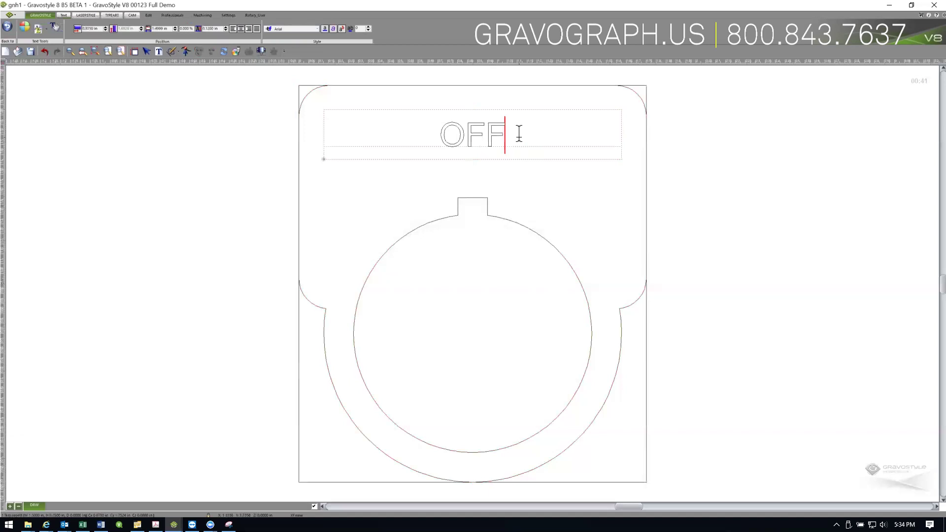
pyautogui.press('Tab')
pyautogui.write('ON')
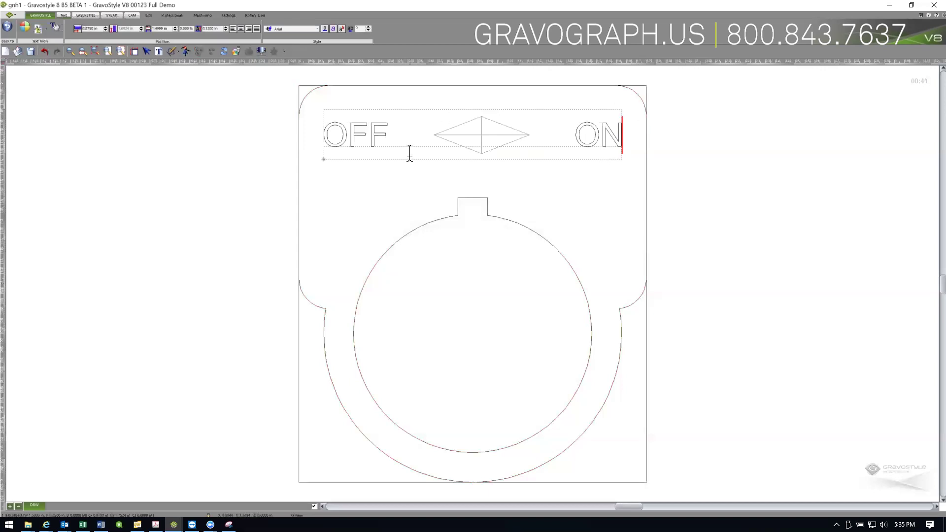
# Step: Undo the OFF and ON text replacement to restore the EMERGENCY STOP text
pyautogui.hotkey('ctrl', 'z')
pyautogui.hotkey('ctrl', 'z')
pyautogui.hotkey('ctrl', 'z')
pyautogui.hotkey('ctrl', 'z')
pyautogui.hotkey('ctrl', 'z')
pyautogui.hotkey('ctrl', 'z')
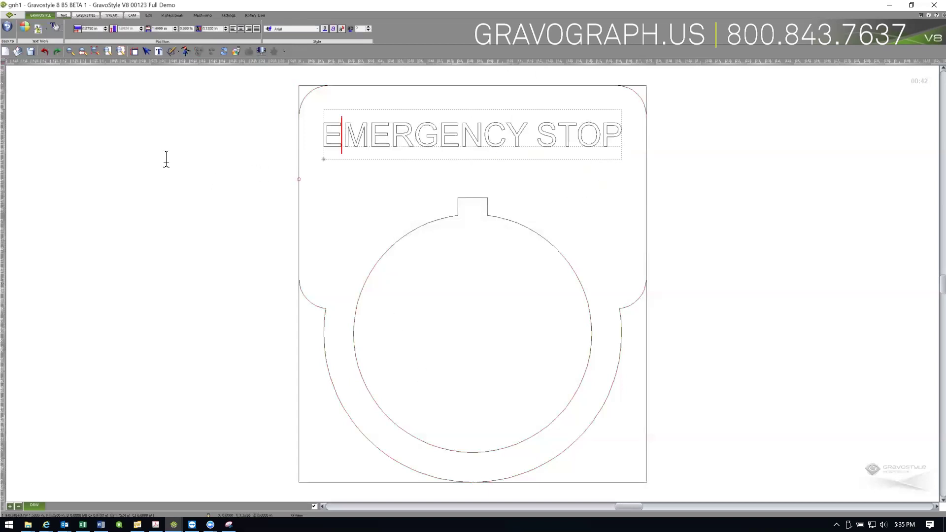
# Step: Create a matrix of the EMERGENCY STOP tag on 12 by 12 in material, accepting the machine size warning
pyautogui.click(45, 29)
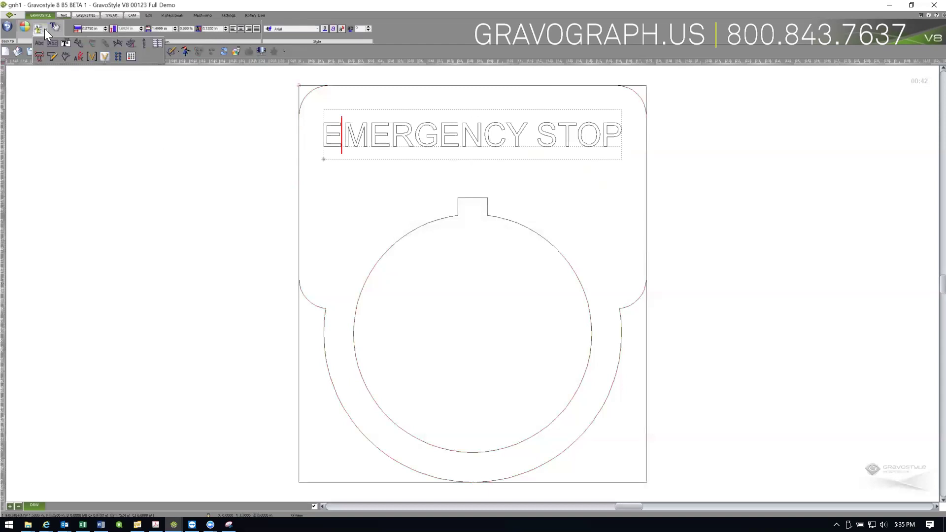
pyautogui.click(131, 57)
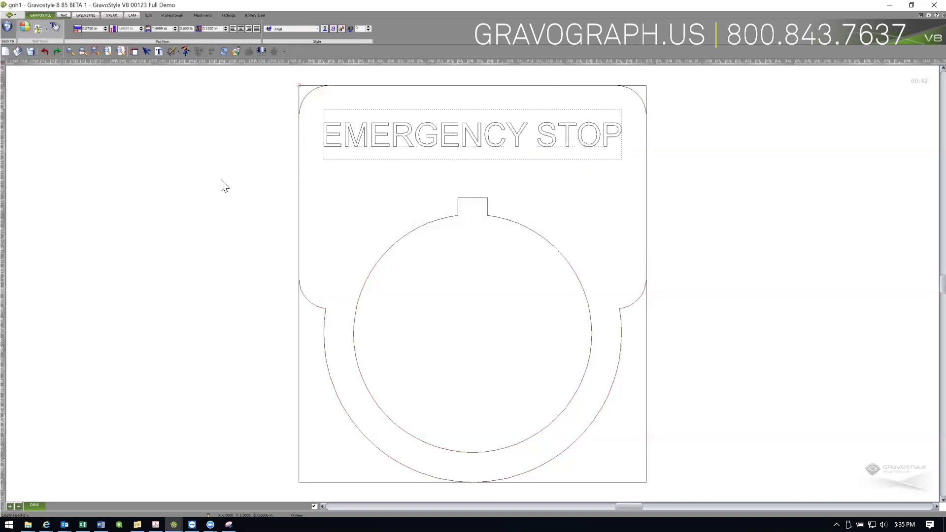
pyautogui.click(57, 27)
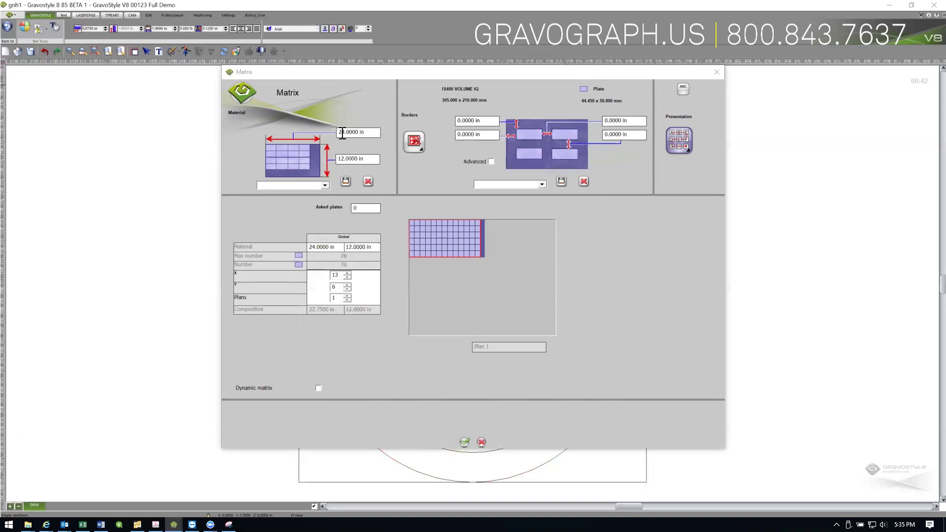
pyautogui.doubleClick(343, 133)
pyautogui.write('12')
pyautogui.press('Tab')
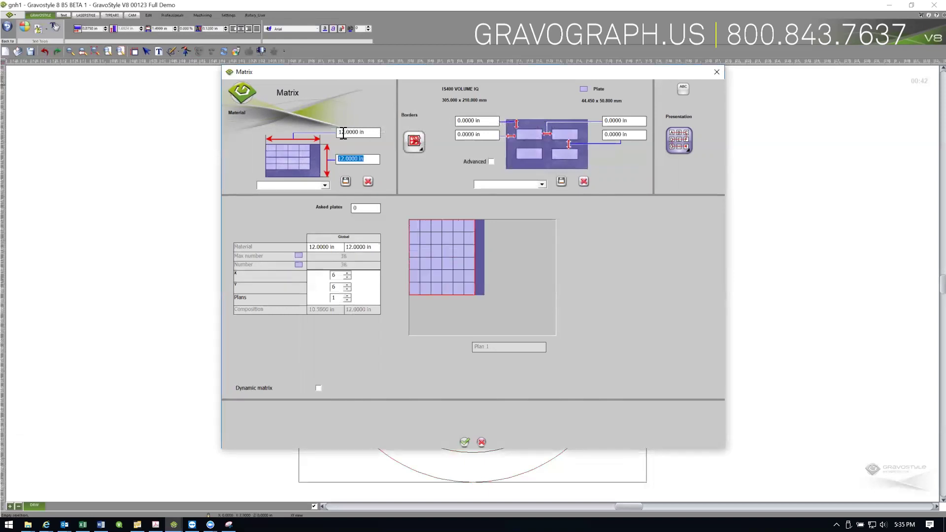
pyautogui.write('12')
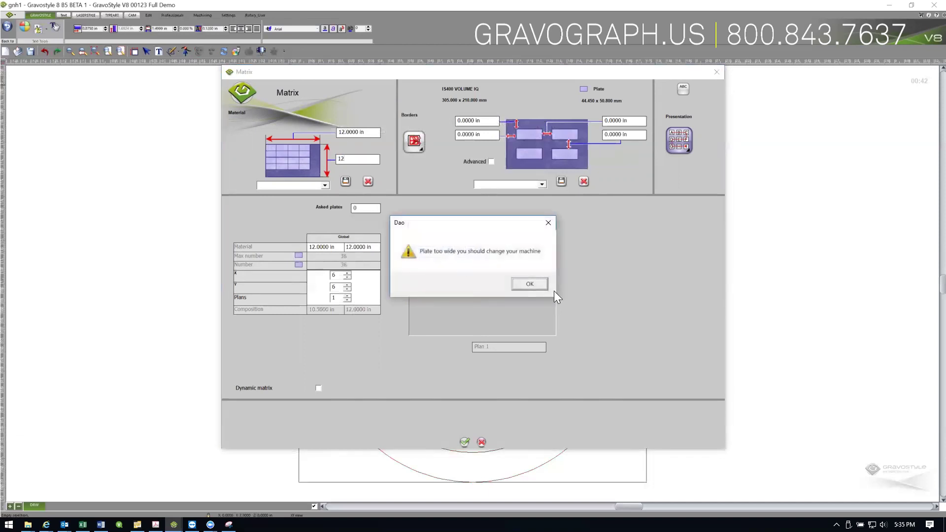
pyautogui.click(530, 284)
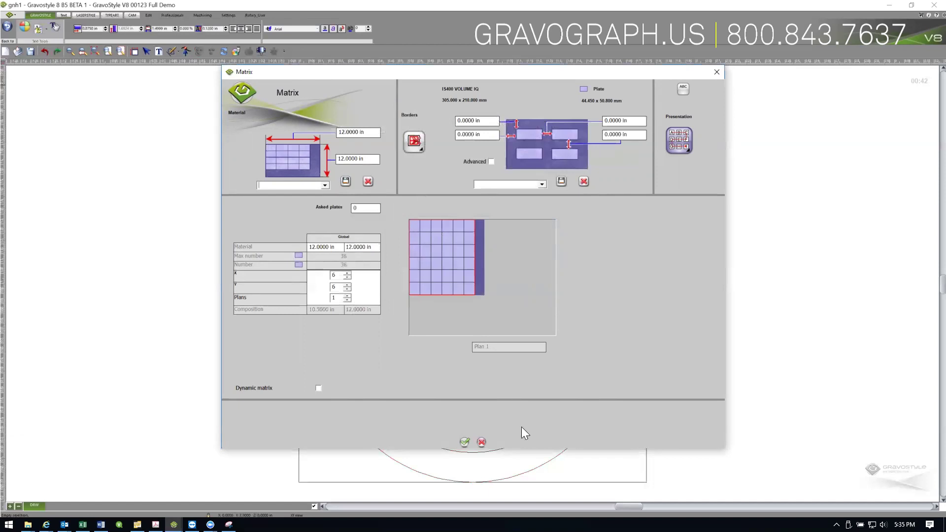
pyautogui.click(465, 443)
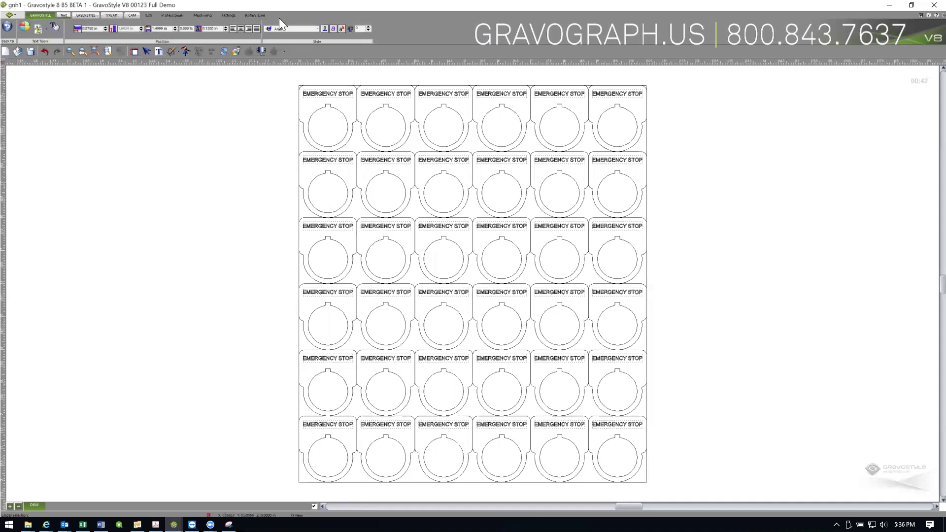
# Step: Select the two-by-two block of four tags at the upper-left corner of the matrix
pyautogui.moveTo(280, 74); pyautogui.dragTo(427, 237)
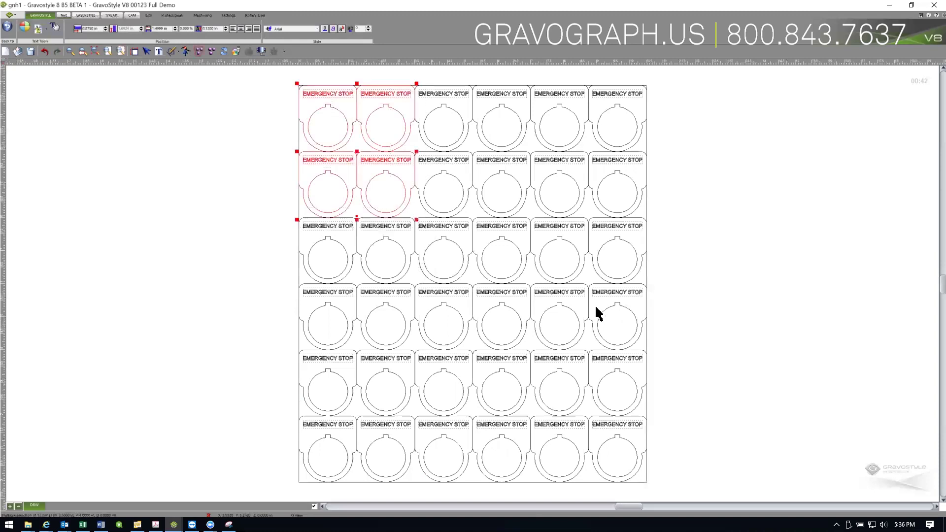